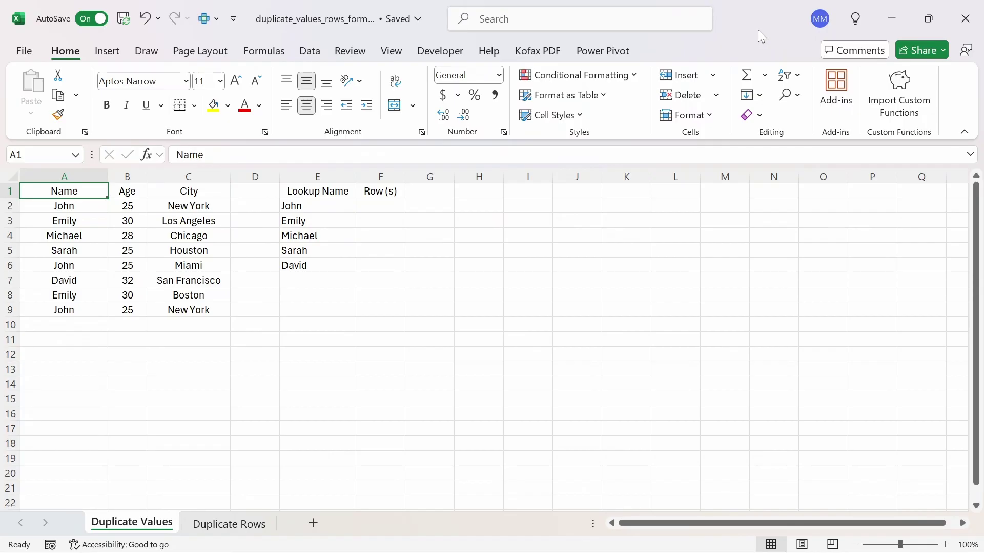
# - Center the contents of the Lookup Name column (E) horizontally
pyautogui.hotkey('ctrl', 'alt', '=')
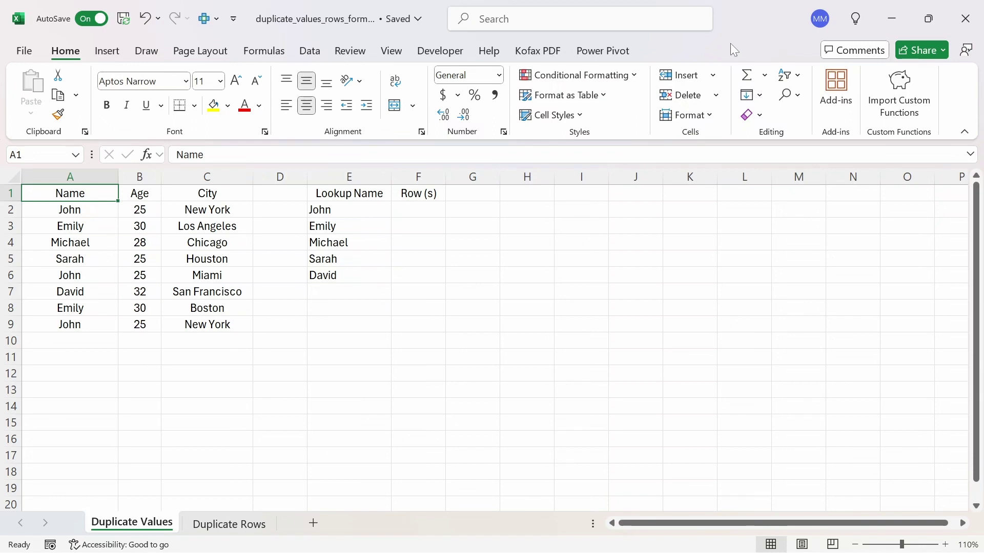
pyautogui.click(363, 174)
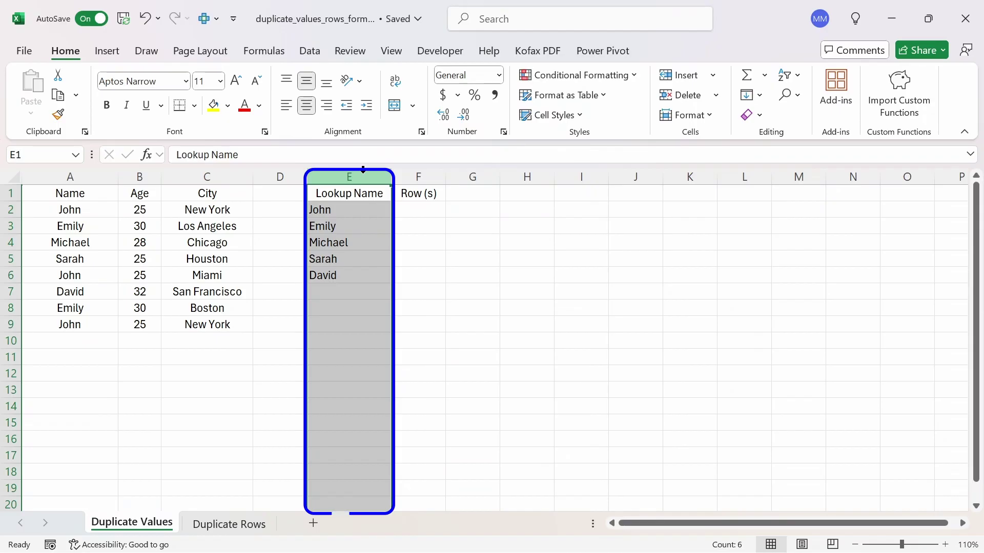
pyautogui.click(306, 105)
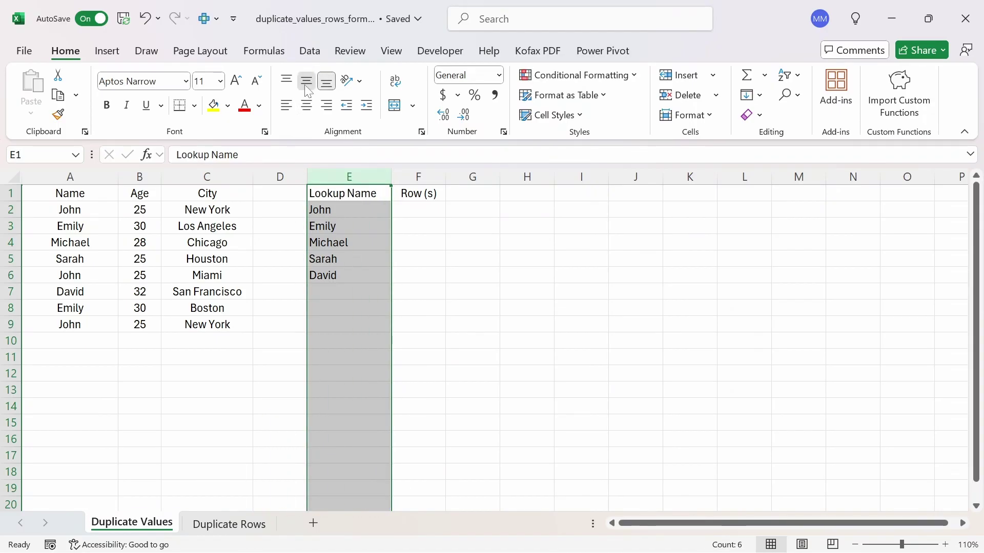
pyautogui.click(306, 106)
pyautogui.click(95, 193)
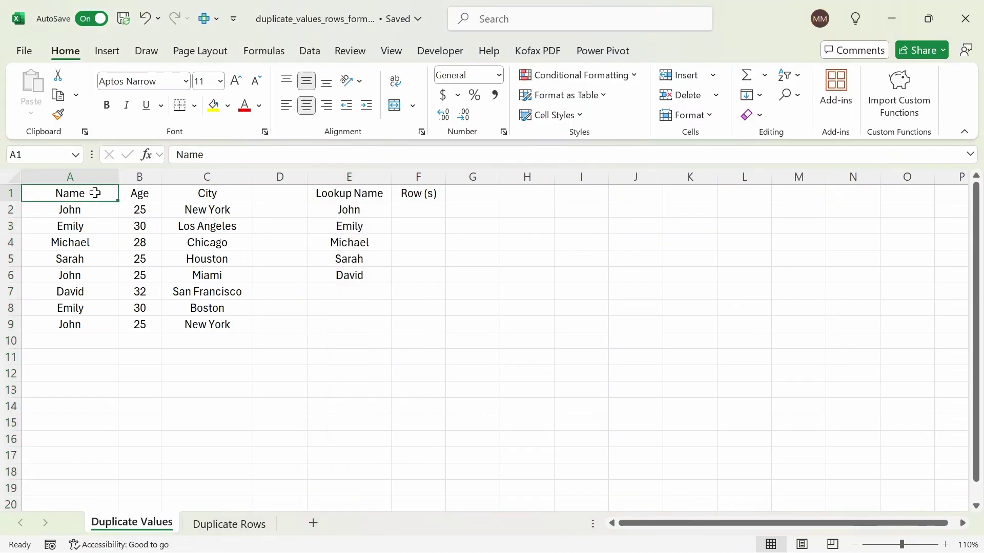
# - Start a duplicate_row_nums formula in F2 with the absolute range $A$2:$A$9 as its range argument
pyautogui.click(410, 209)
pyautogui.write('=')
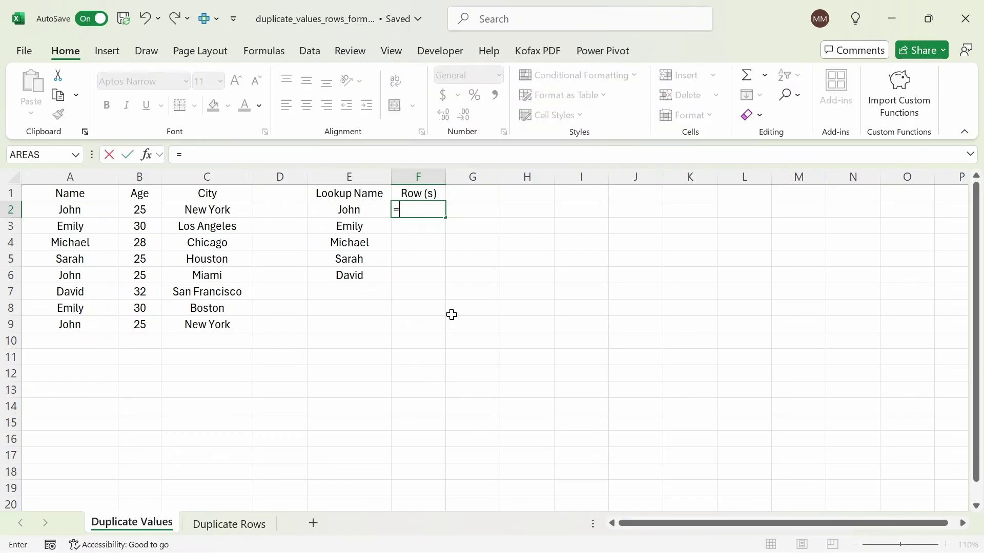
pyautogui.write('dup')
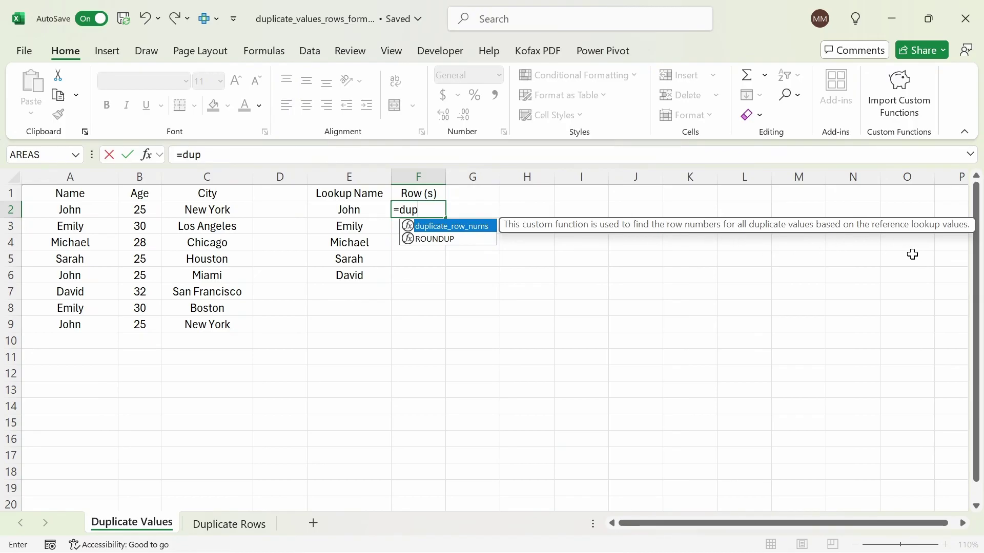
pyautogui.press('Tab')
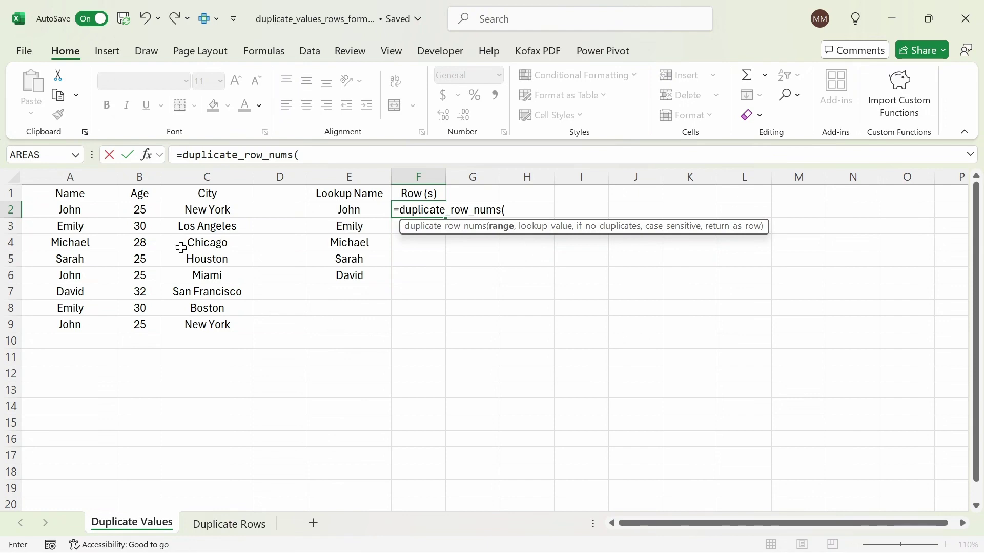
pyautogui.click(92, 208)
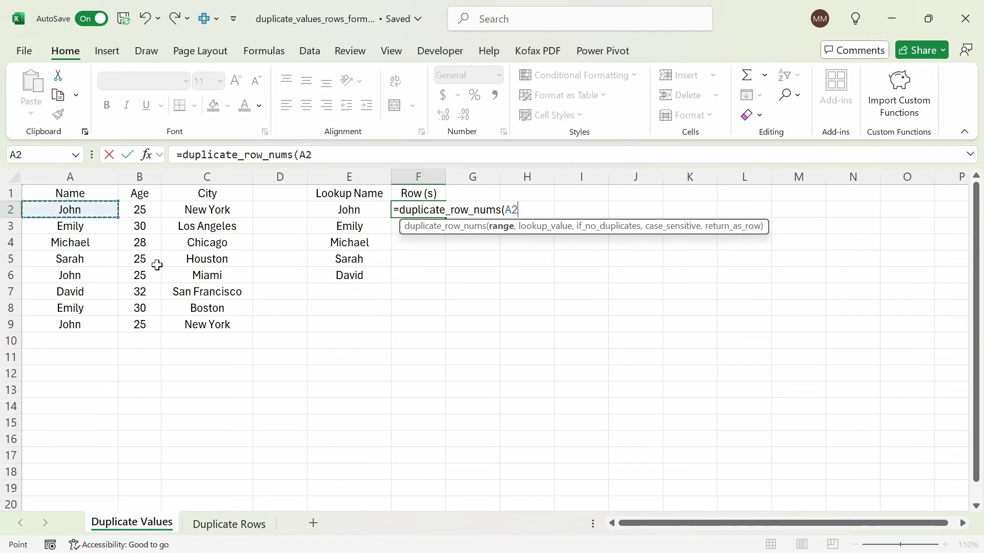
pyautogui.hotkey('ctrl', 'shift', 'Down')
pyautogui.press('F4')
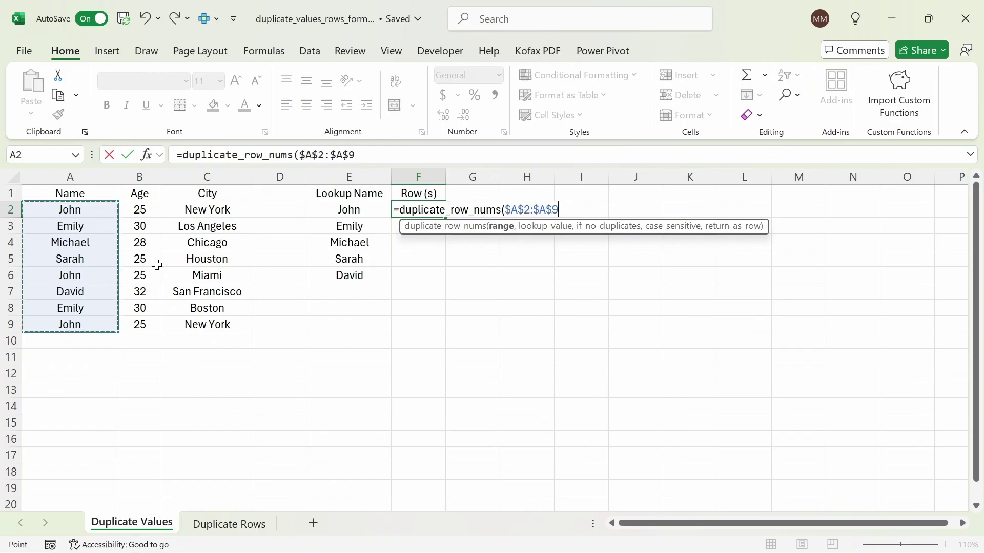
pyautogui.write(',')
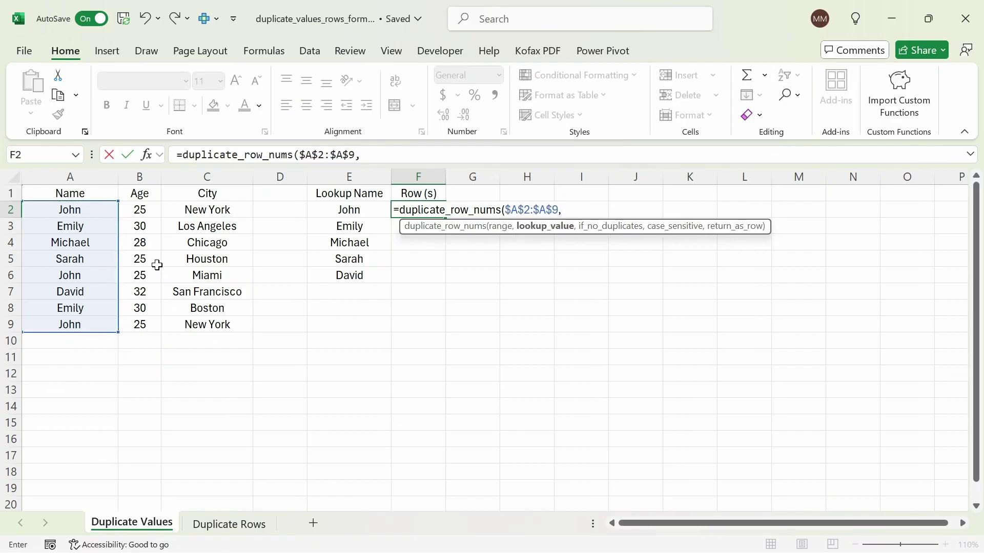
# - Add $E2 as the lookup value and "No dups found." as the if_no_duplicates text in the F2 formula
pyautogui.click(351, 208)
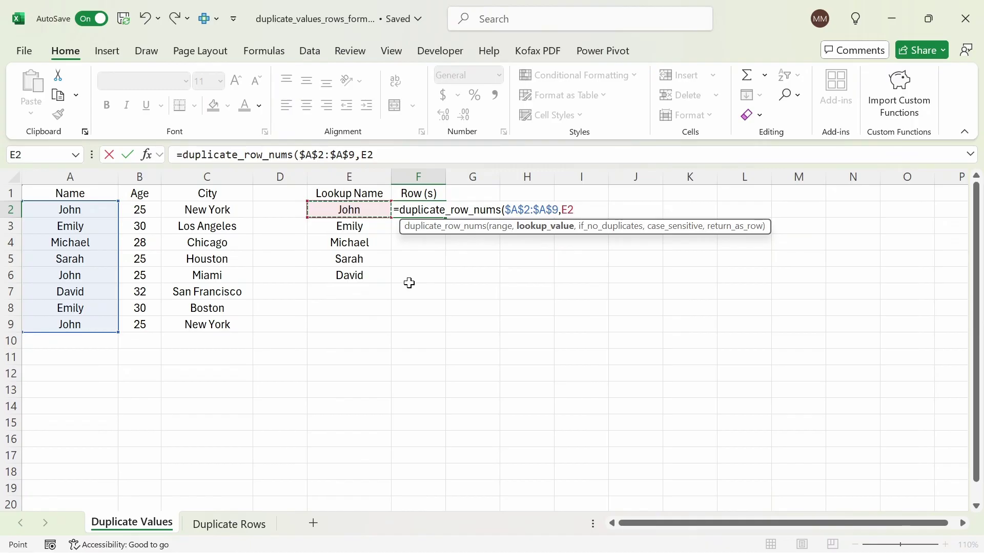
pyautogui.press('F4')
pyautogui.press('F4')
pyautogui.press('F4')
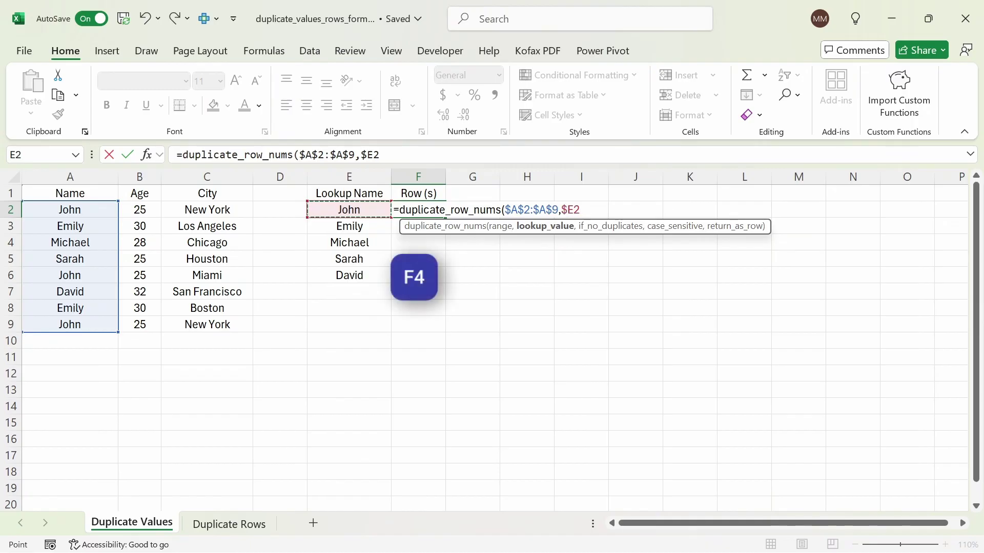
pyautogui.write(',')
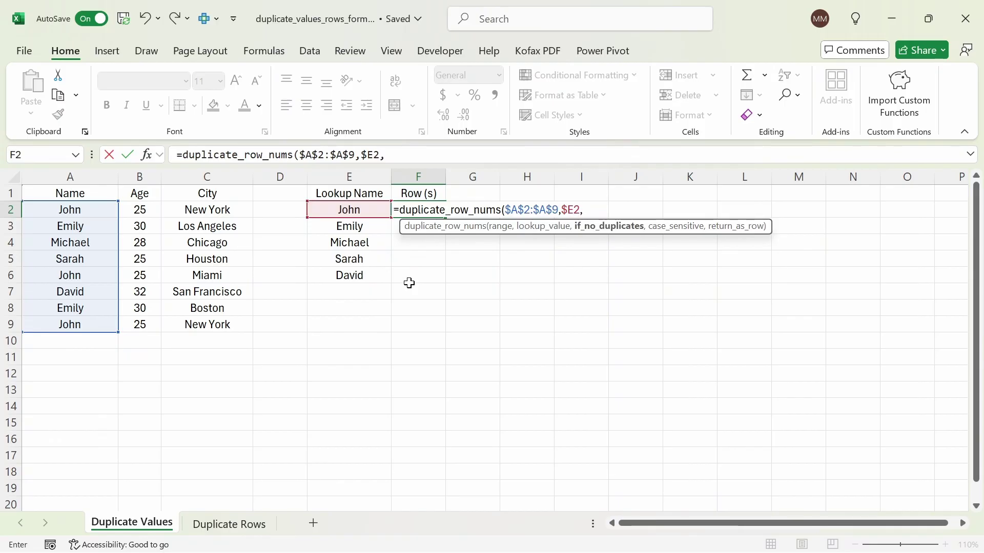
pyautogui.write('"No dups found')
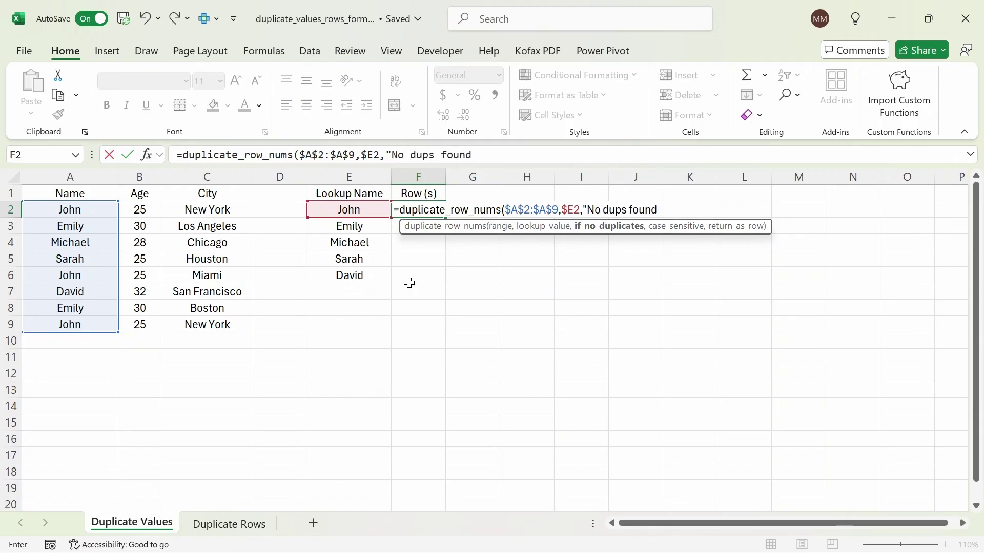
pyautogui.write('.",')
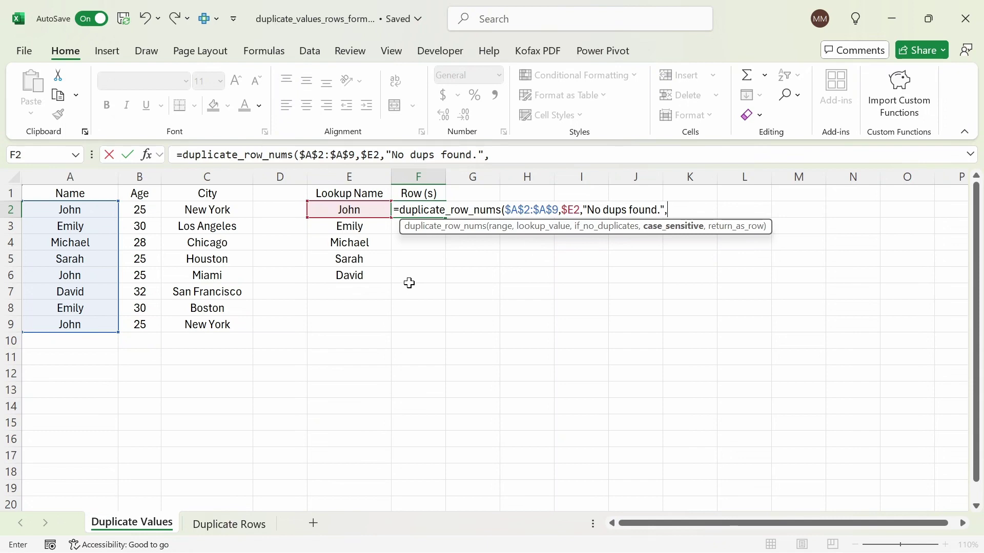
# - Complete the F2 formula with TRUE for both case_sensitive and return_as_row, and enter it
pyautogui.write('tru')
pyautogui.press('Tab')
pyautogui.write(',')
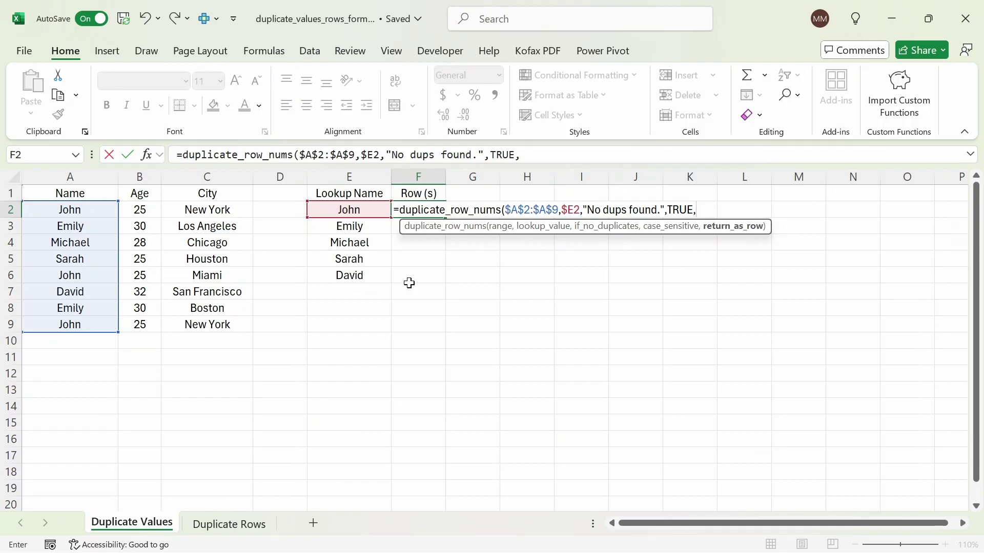
pyautogui.write('tru')
pyautogui.press('Tab')
pyautogui.write(')')
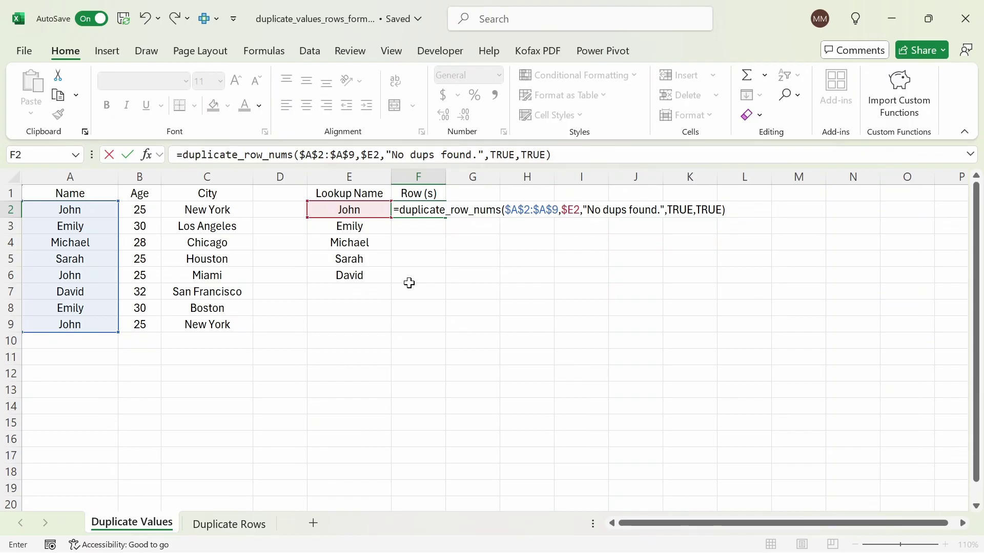
pyautogui.press('Return')
pyautogui.press('Up')
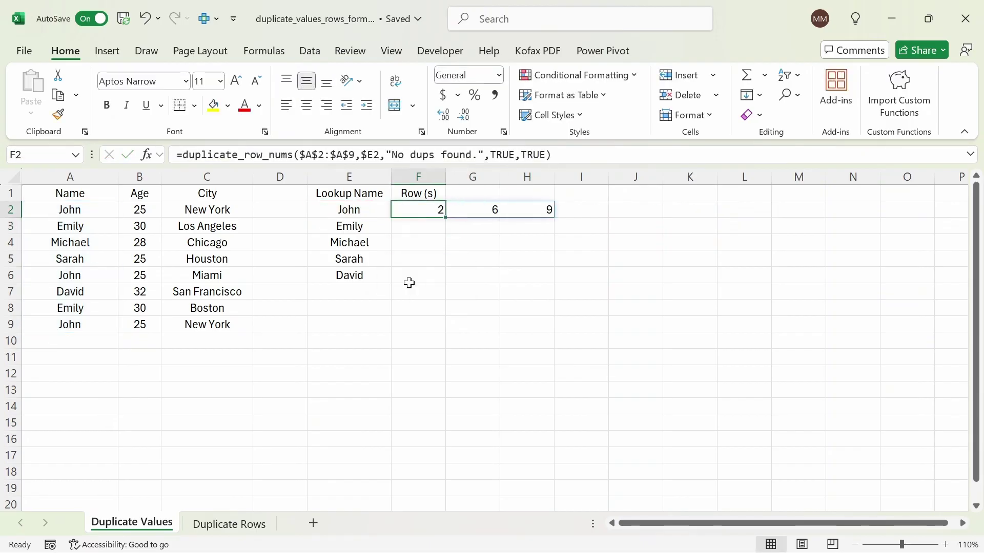
# - Highlight cells A2, A6 and A9 in the Name column with yellow fill
pyautogui.click(98, 213)
pyautogui.click(213, 105)
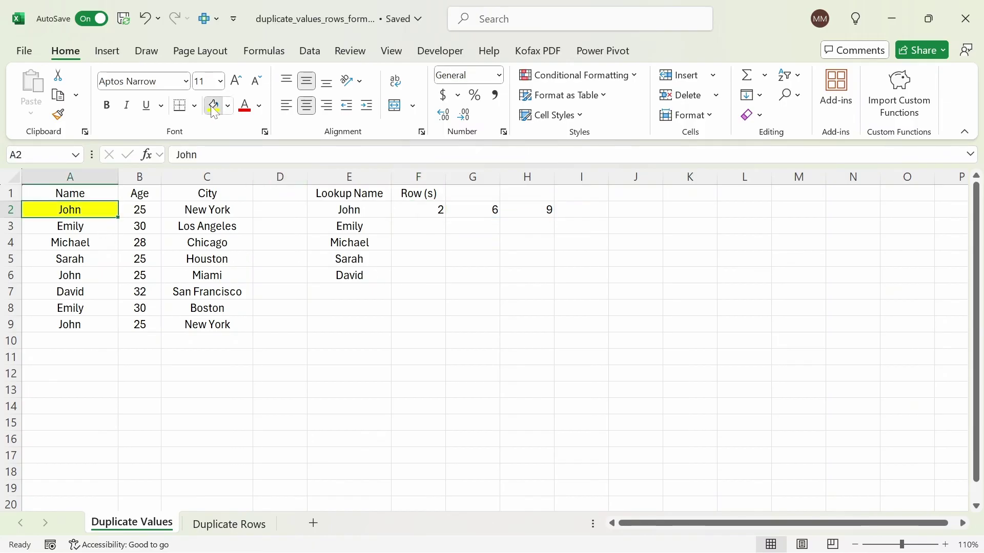
pyautogui.click(82, 279)
pyautogui.click(213, 105)
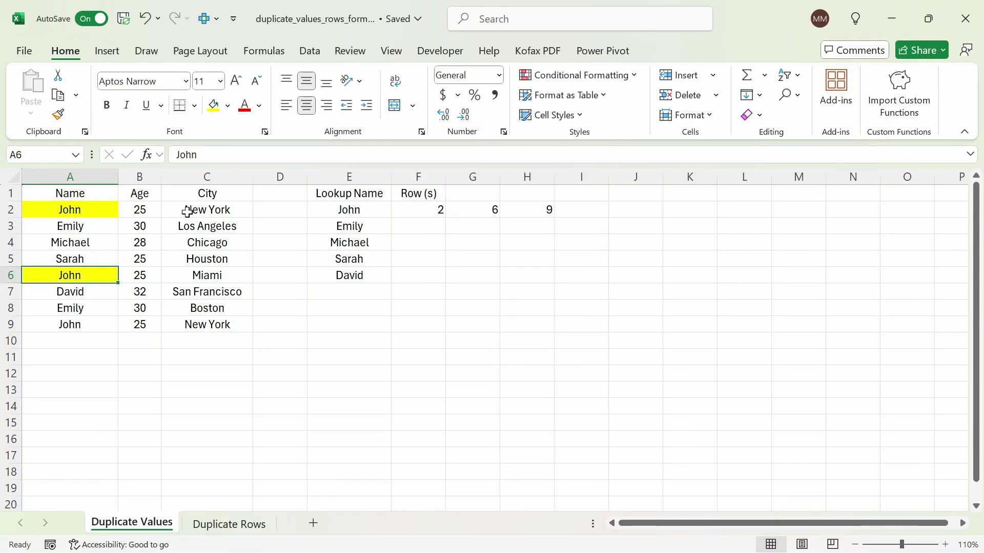
pyautogui.click(79, 323)
pyautogui.click(213, 105)
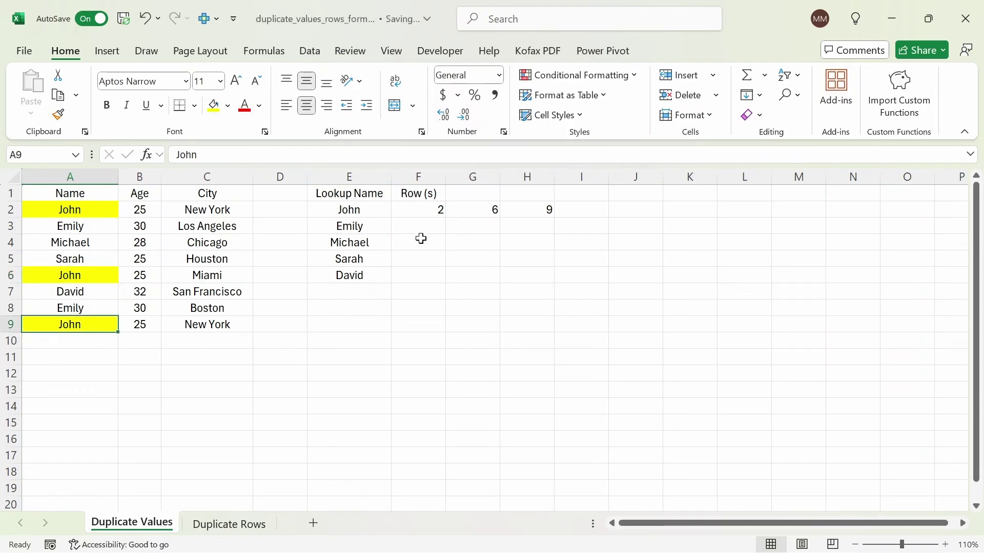
# - Change the return_as_row argument of the F2 formula to FALSE
pyautogui.click(423, 216)
pyautogui.click(568, 155)
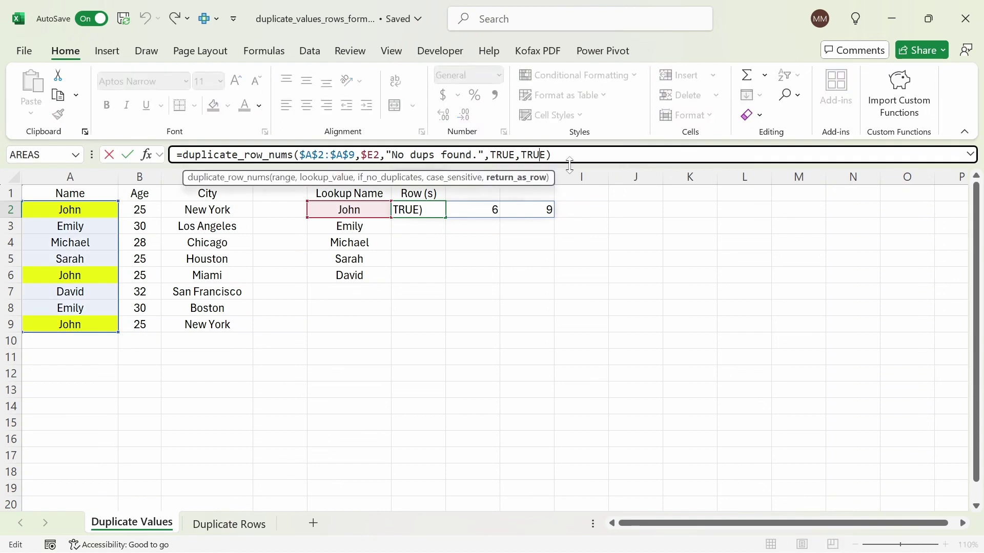
pyautogui.press('BackSpace')
pyautogui.press('BackSpace')
pyautogui.press('BackSpace')
pyautogui.press('BackSpace')
pyautogui.write('false')
pyautogui.press('Return')
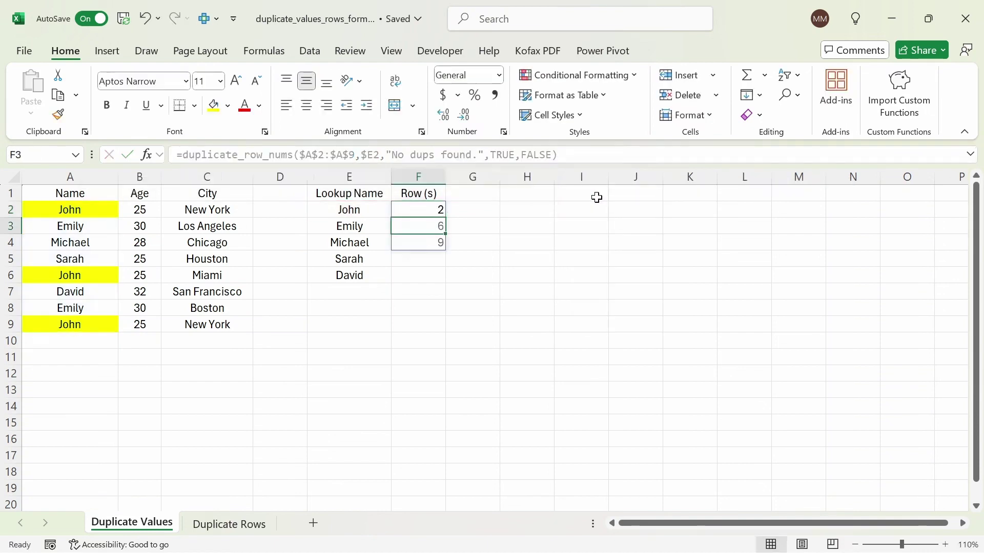
pyautogui.click(442, 208)
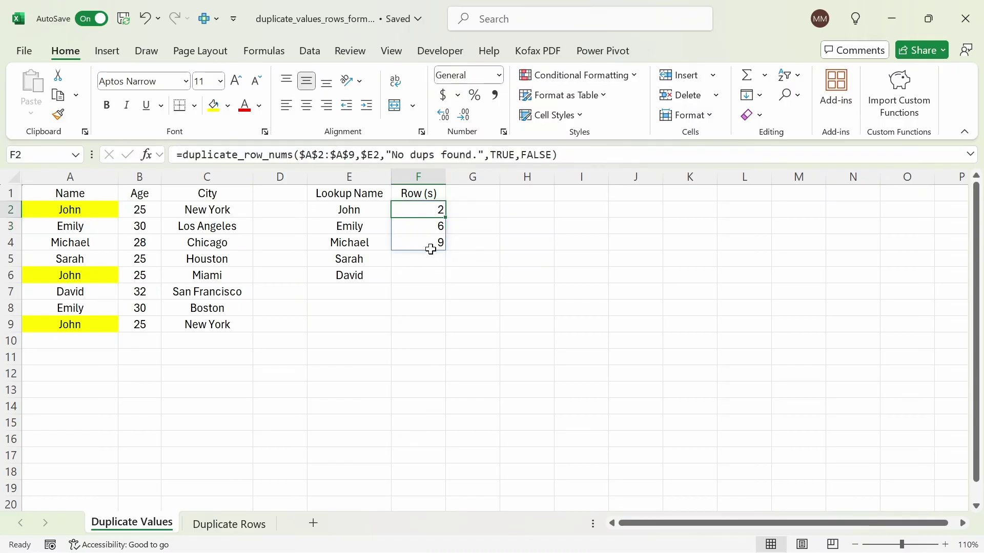
# - Set the return_as_row argument of the F2 formula to TRUE
pyautogui.doubleClick(535, 154)
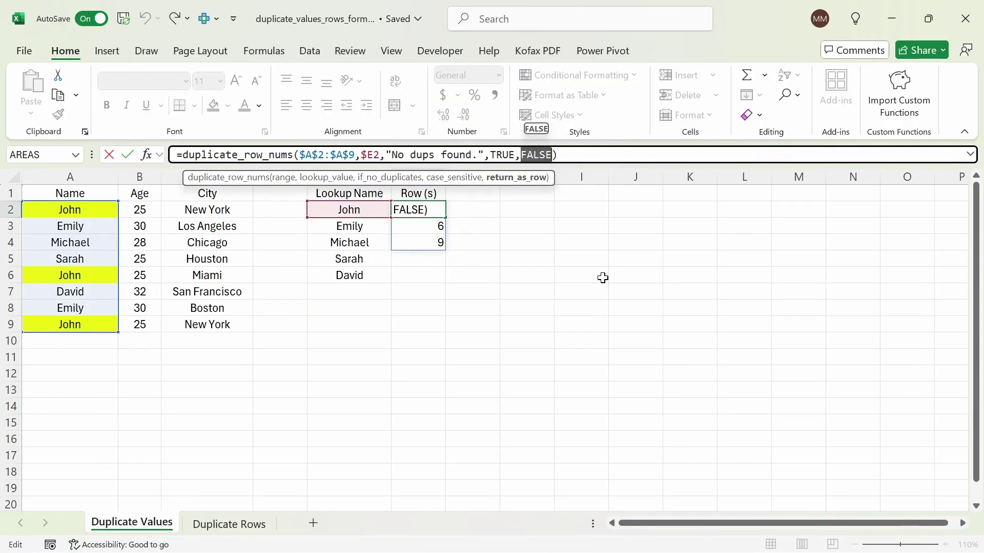
pyautogui.write('TRUE')
pyautogui.press('Return')
pyautogui.press('Up')
# - Fill the F2 formula down into F3 for the second lookup name
pyautogui.hotkey('shift', 'Down')
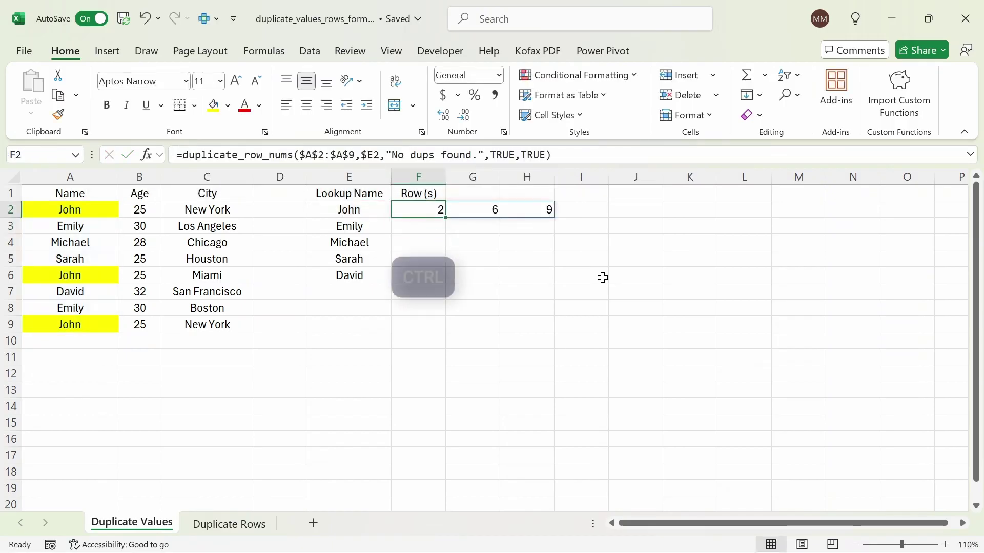
pyautogui.hotkey('ctrl', 'd')
pyautogui.click(370, 227)
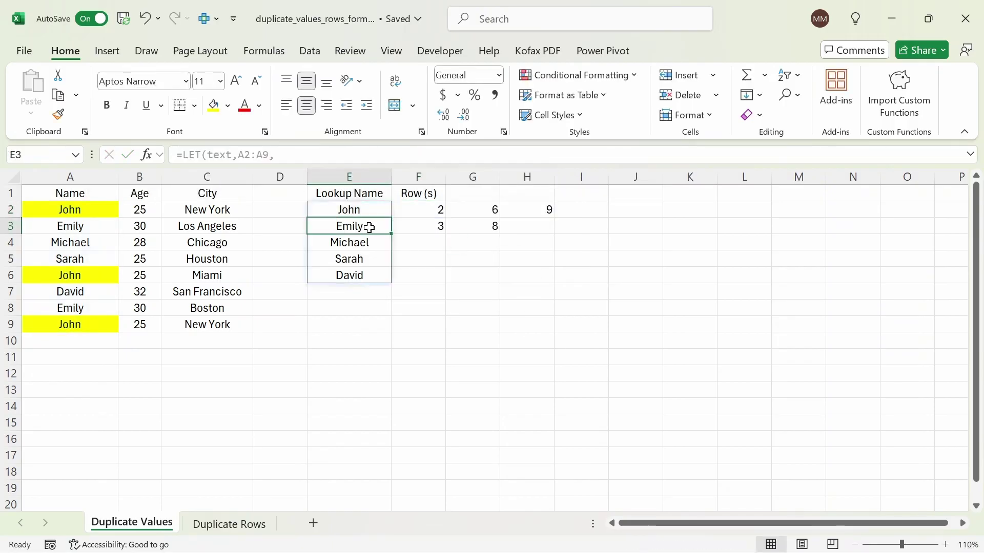
pyautogui.click(466, 227)
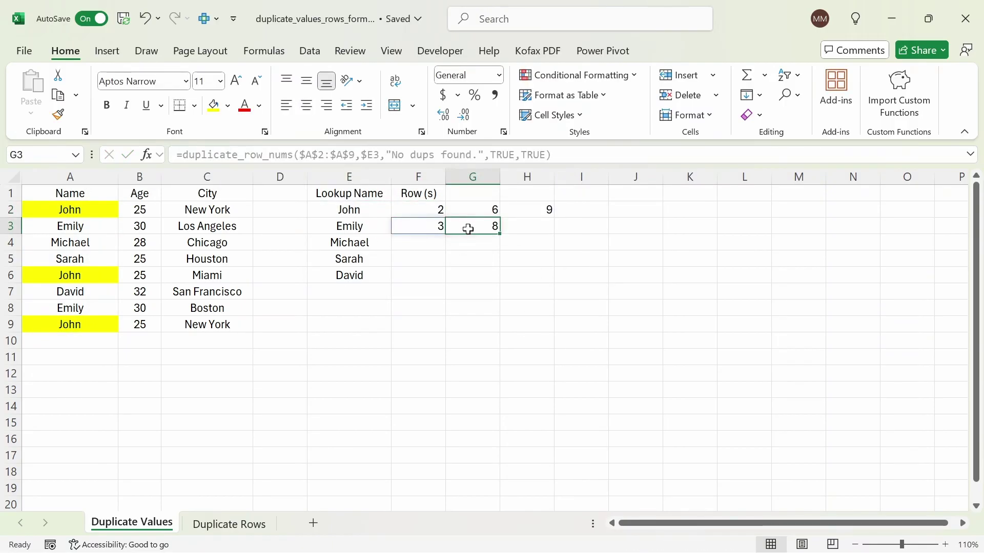
# - Highlight cells A3 and A8 in the Name column with orange fill
pyautogui.click(116, 213)
pyautogui.click(114, 224)
pyautogui.click(227, 106)
pyautogui.click(285, 332)
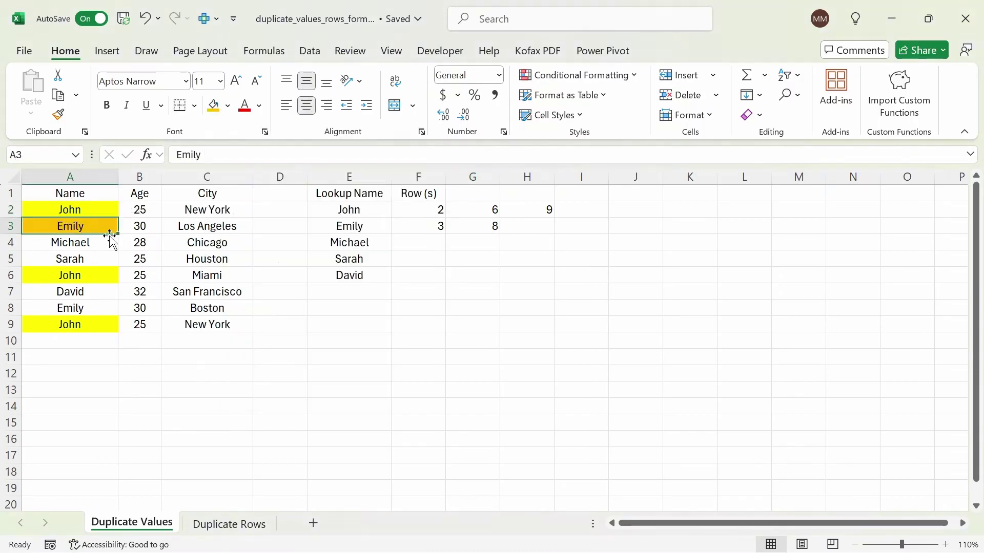
pyautogui.click(62, 309)
pyautogui.click(214, 106)
# - Copy the formula from F3 down into F4 and check it against the matching name in A4
pyautogui.click(429, 225)
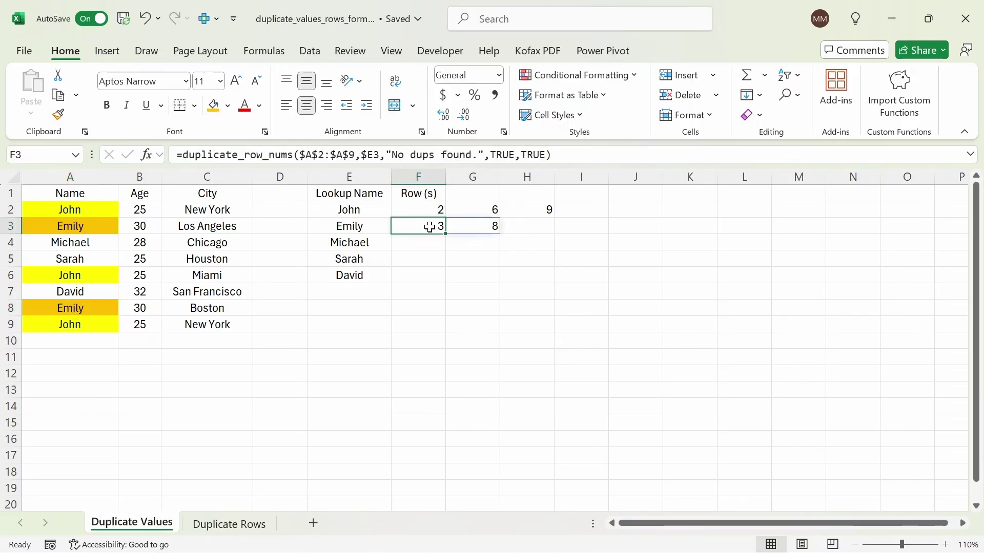
pyautogui.press('Down')
pyautogui.hotkey('ctrl', 'd')
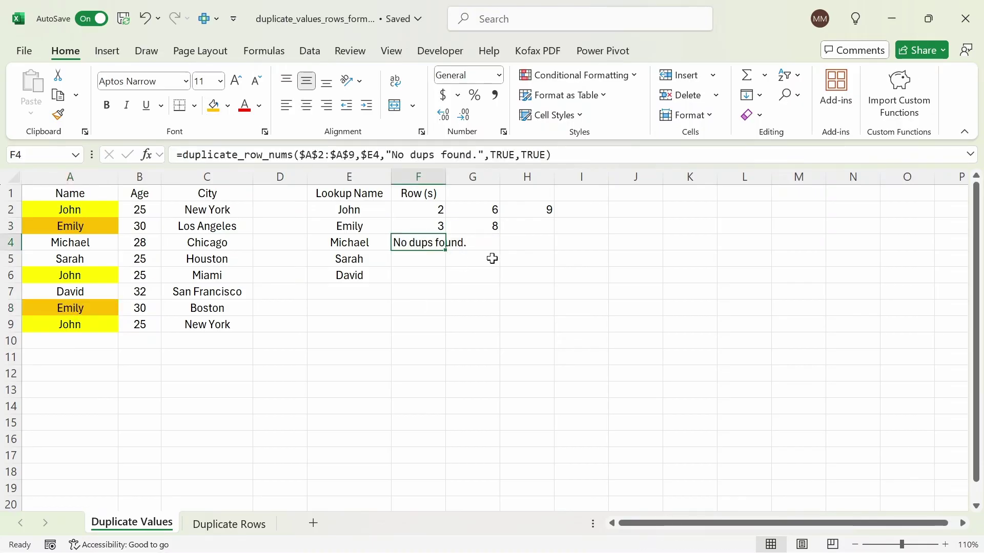
pyautogui.press('Left')
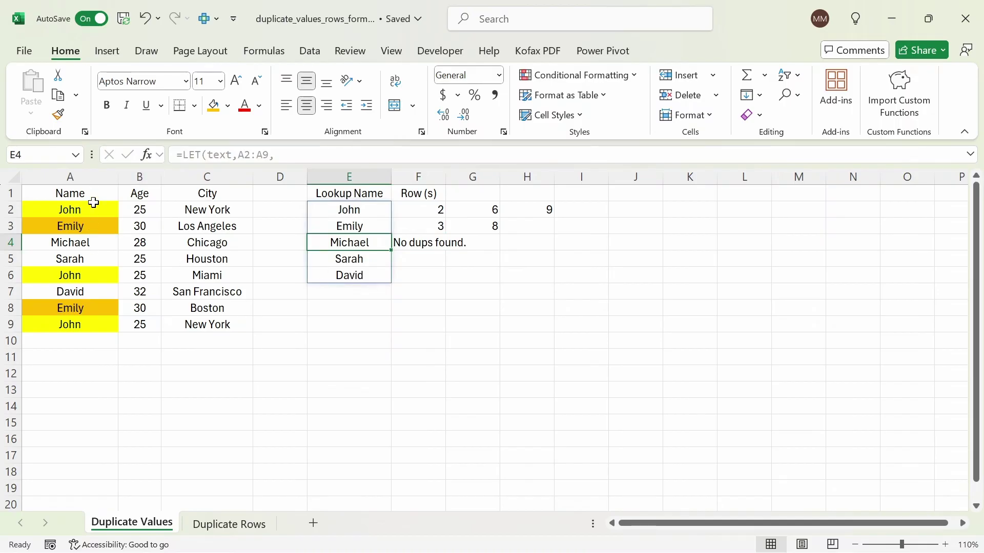
pyautogui.click(95, 243)
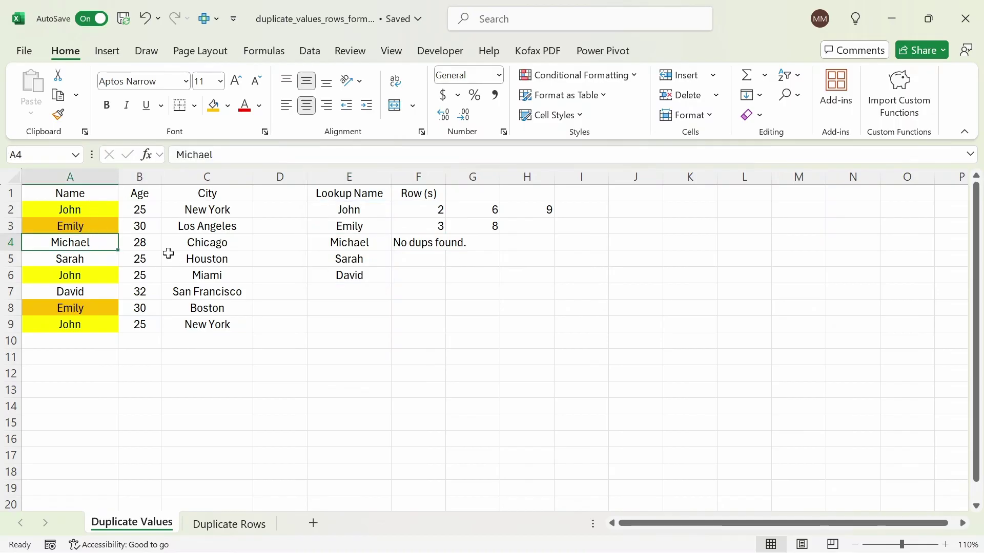
# - Fill the F4 formula down through F6 for the remaining lookup names
pyautogui.click(418, 240)
pyautogui.hotkey('shift', 'Down')
pyautogui.hotkey('shift', 'Down')
pyautogui.hotkey('ctrl', 'd')
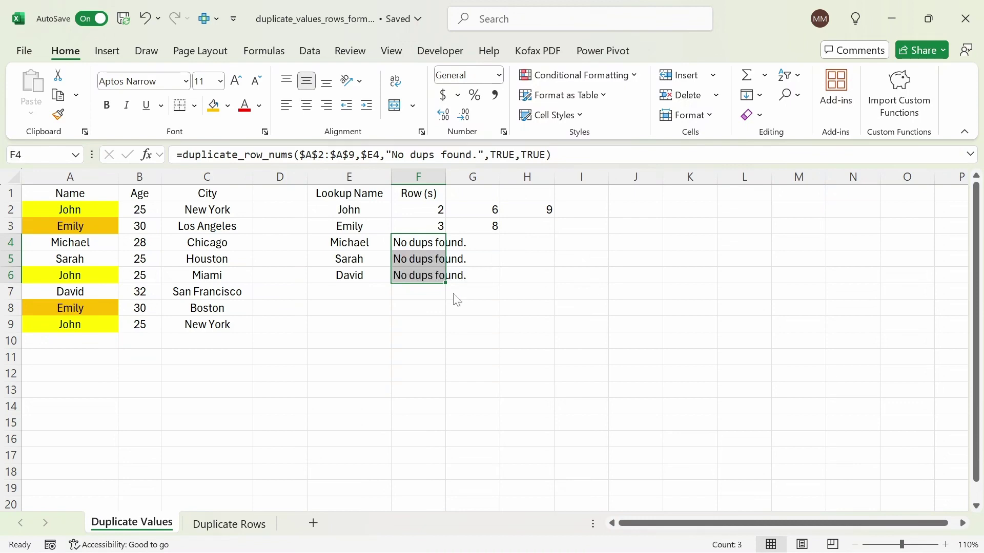
pyautogui.press('Up')
pyautogui.press('Up')
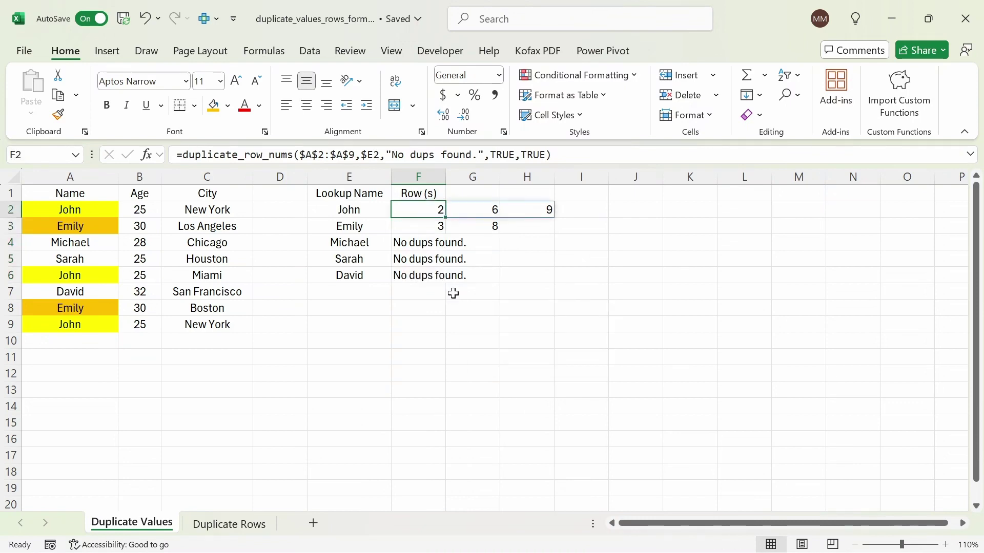
# - Retype the name in A6 in all capitals and inspect the lookup results for both spellings in rows 2 and 6
pyautogui.click(87, 276)
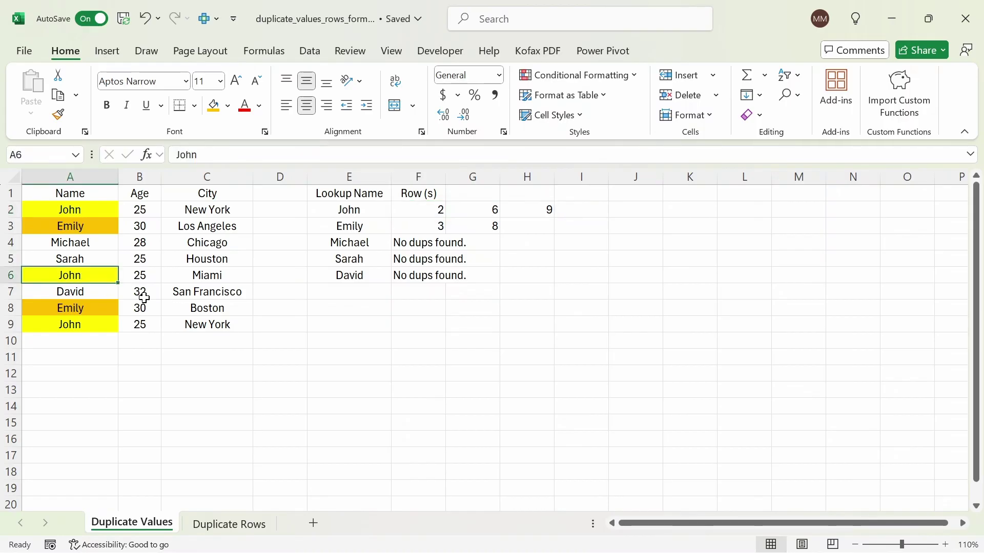
pyautogui.write('JOHN')
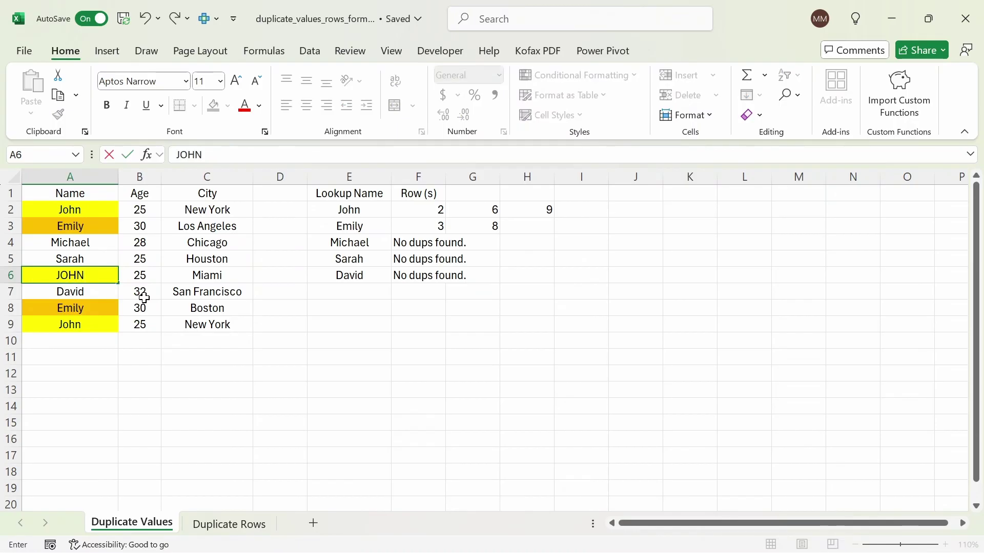
pyautogui.press('Return')
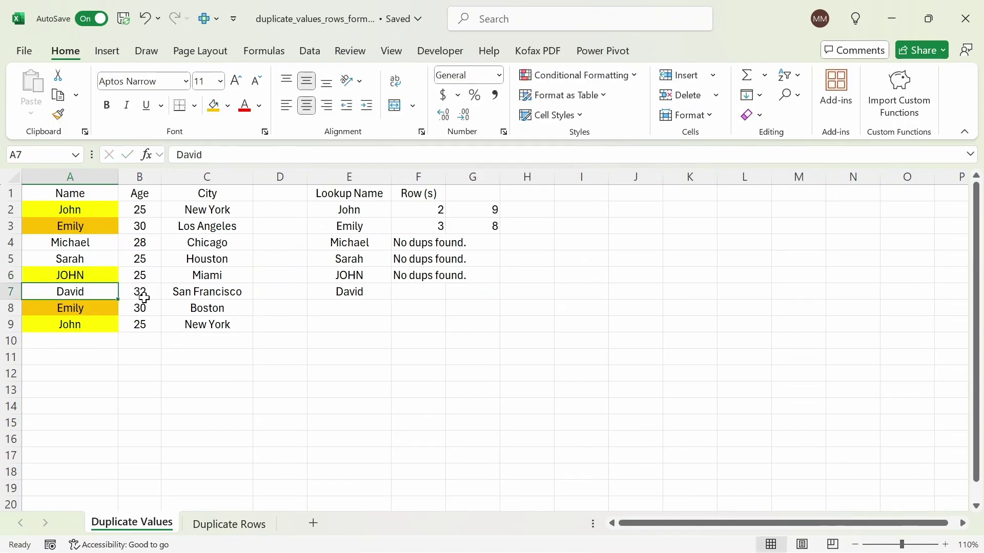
pyautogui.press('Up')
pyautogui.click(440, 211)
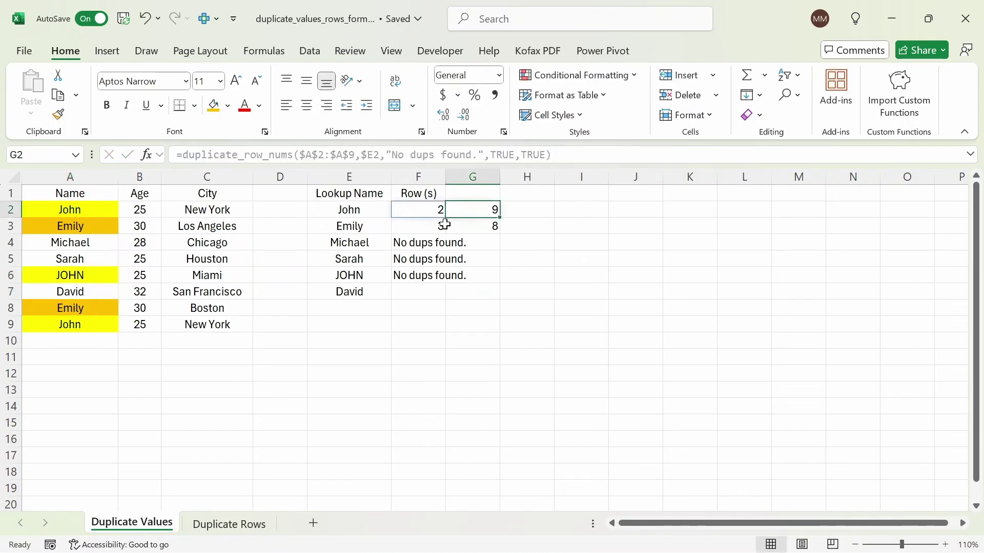
pyautogui.click(373, 275)
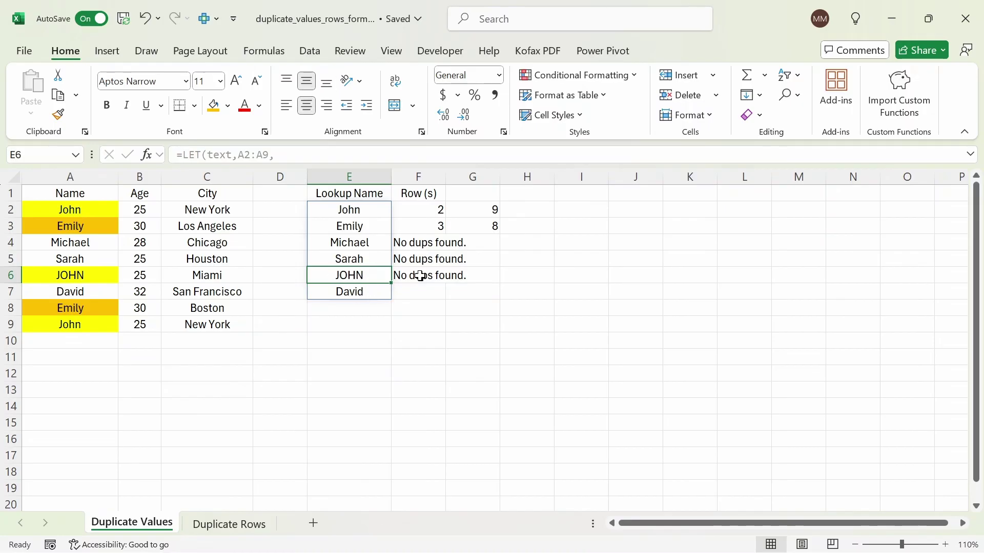
pyautogui.click(381, 215)
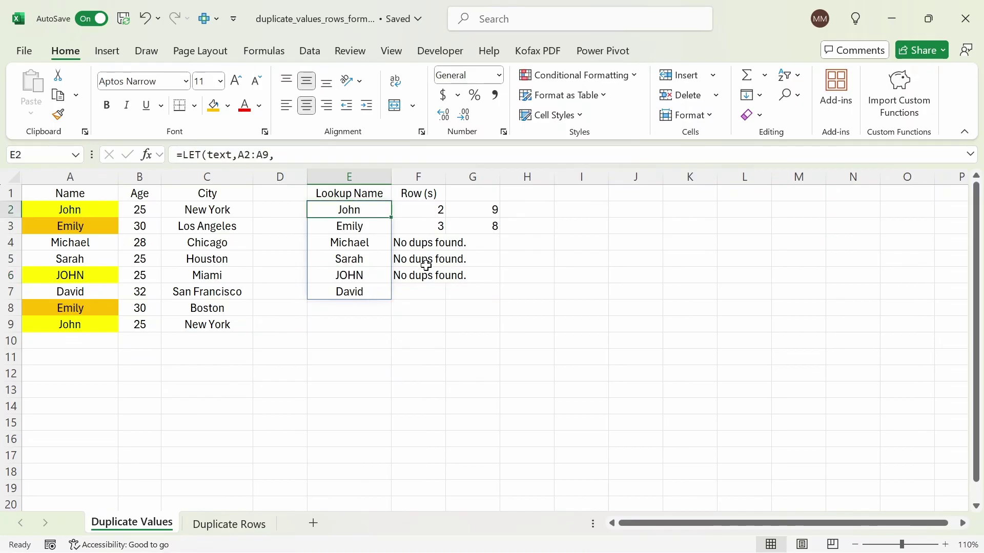
# - Set the case_sensitive argument of the duplicate_row_nums formula in F2 to FALSE
pyautogui.click(437, 209)
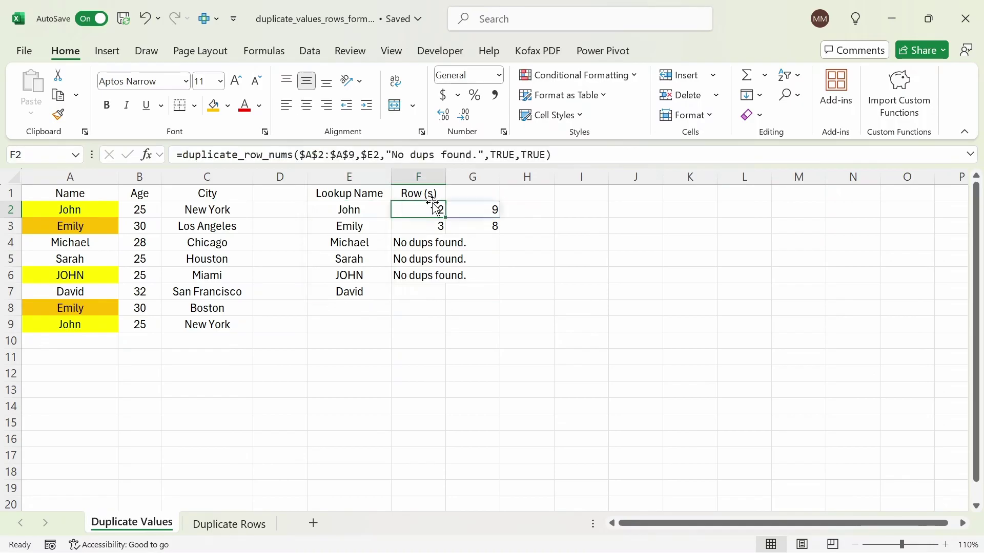
pyautogui.press('F2')
pyautogui.press('Left')
pyautogui.press('Left')
pyautogui.press('Left')
pyautogui.press('Left')
pyautogui.press('Left')
pyautogui.press('Left')
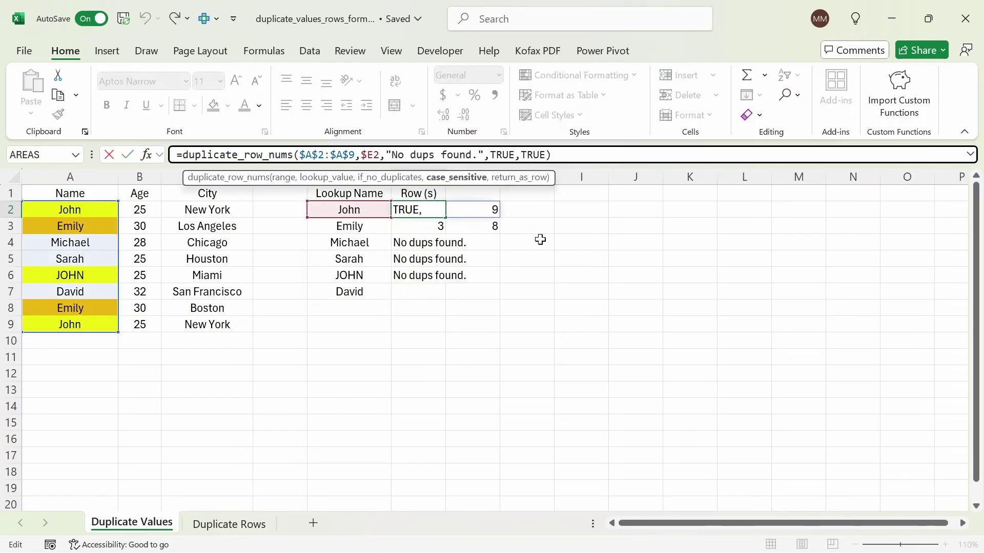
pyautogui.press('BackSpace')
pyautogui.press('BackSpace')
pyautogui.press('BackSpace')
pyautogui.press('BackSpace')
pyautogui.write('FALSE')
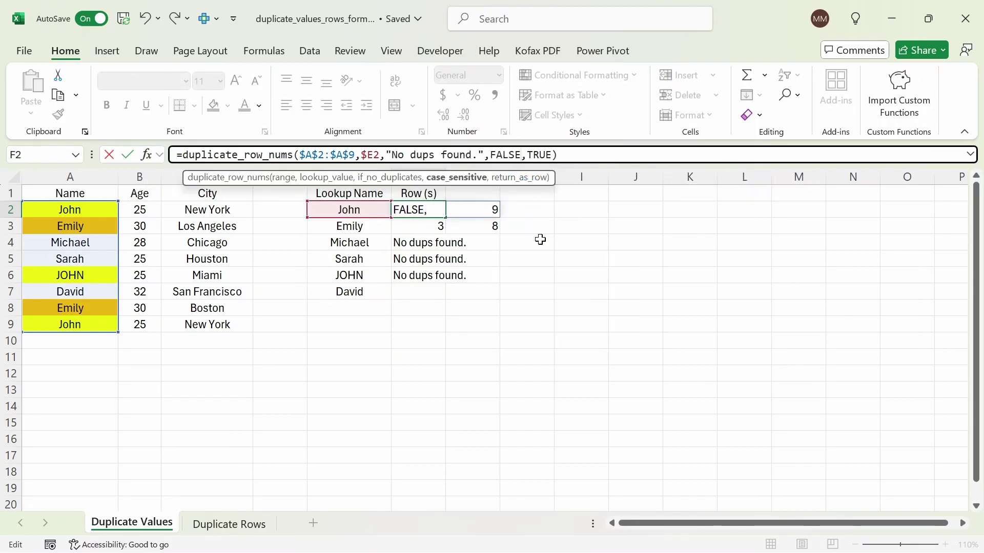
pyautogui.hotkey('ctrl', 'Return')
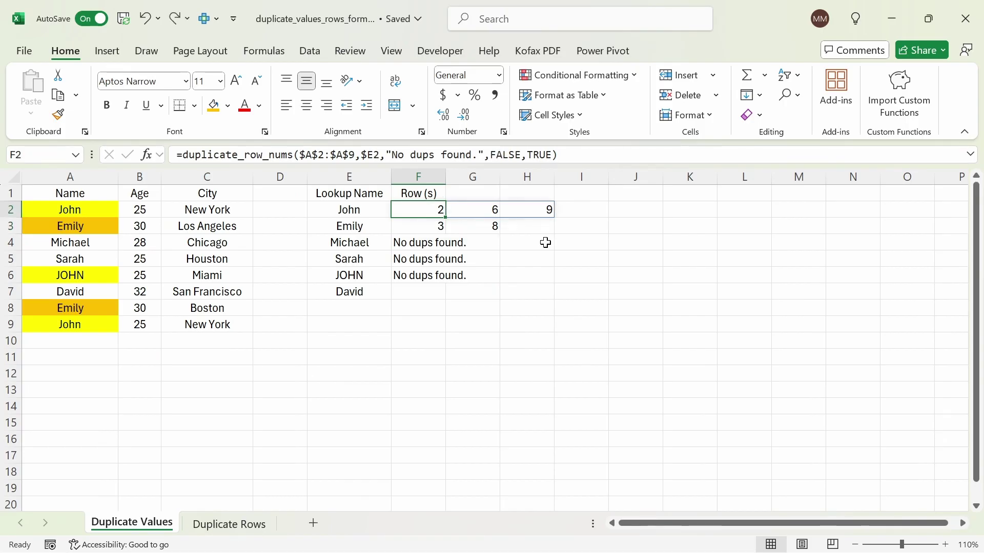
# - Fill the F2 formula down through F7 and compare the rows returned for the two spellings of the same name
pyautogui.hotkey('ctrl', 'shift', 'Down')
pyautogui.hotkey('shift', 'Down')
pyautogui.hotkey('ctrl', 'd')
pyautogui.hotkey('ctrl', 'Up')
pyautogui.press('Down')
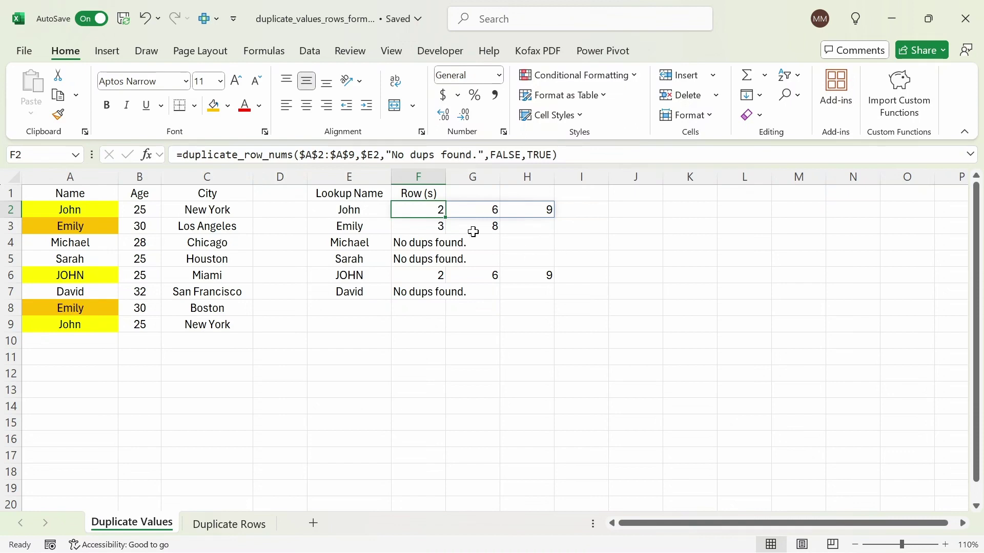
pyautogui.click(369, 213)
pyautogui.click(434, 279)
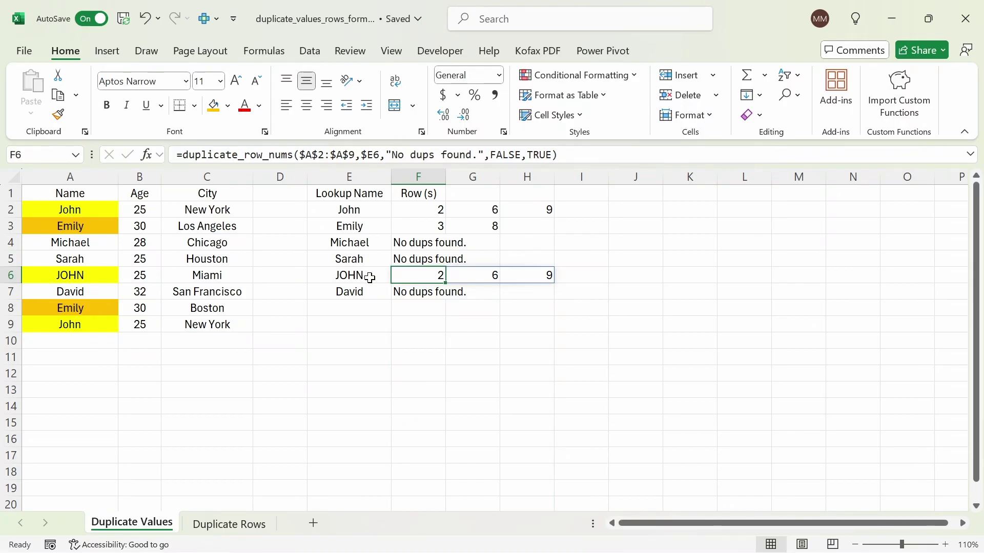
# - Wrap the duplicate_row_nums formula in F2 in COUNT to return the number of duplicates
pyautogui.click(426, 210)
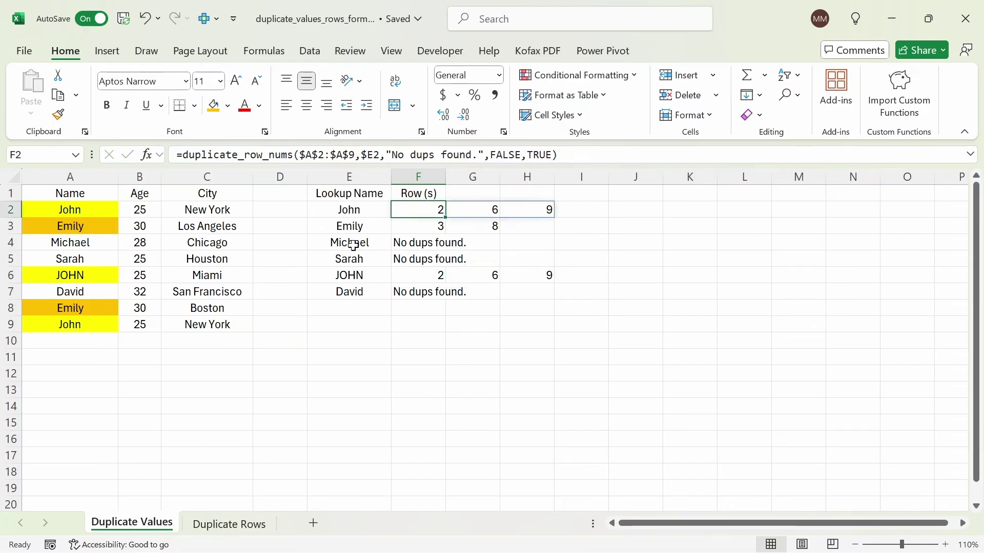
pyautogui.click(183, 163)
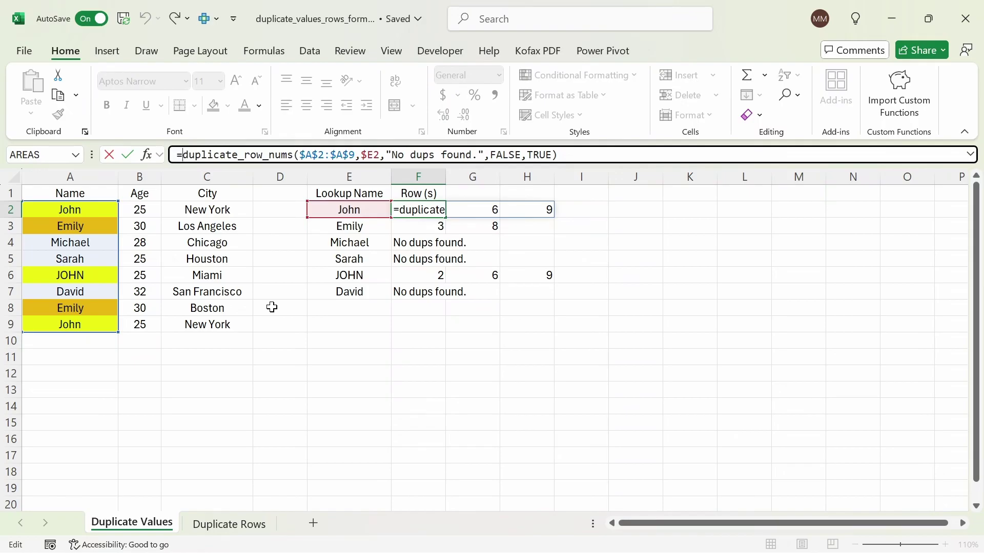
pyautogui.write('COUNT(')
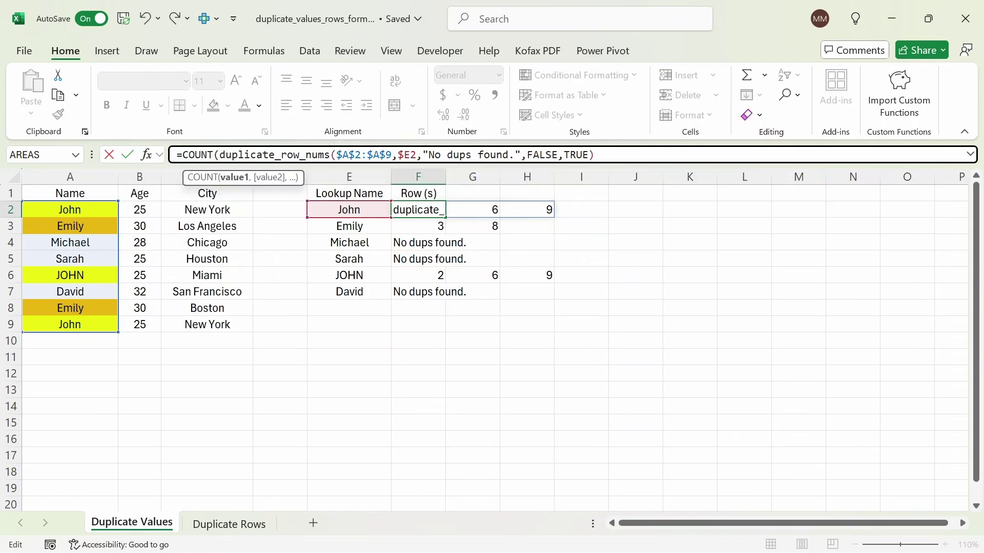
pyautogui.press('End')
pyautogui.write(')')
pyautogui.press('Return')
pyautogui.press('Up')
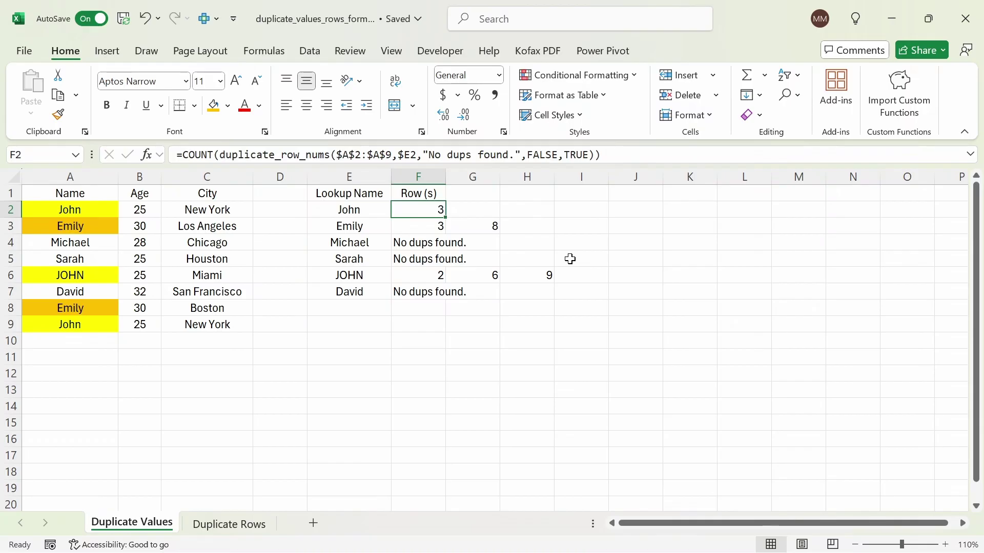
# - On the Duplicate Rows sheet, start a duplicate_row_nums formula in H2 with $A$2:$C$9 as the range
pyautogui.hotkey('ctrl', 'pagedown')
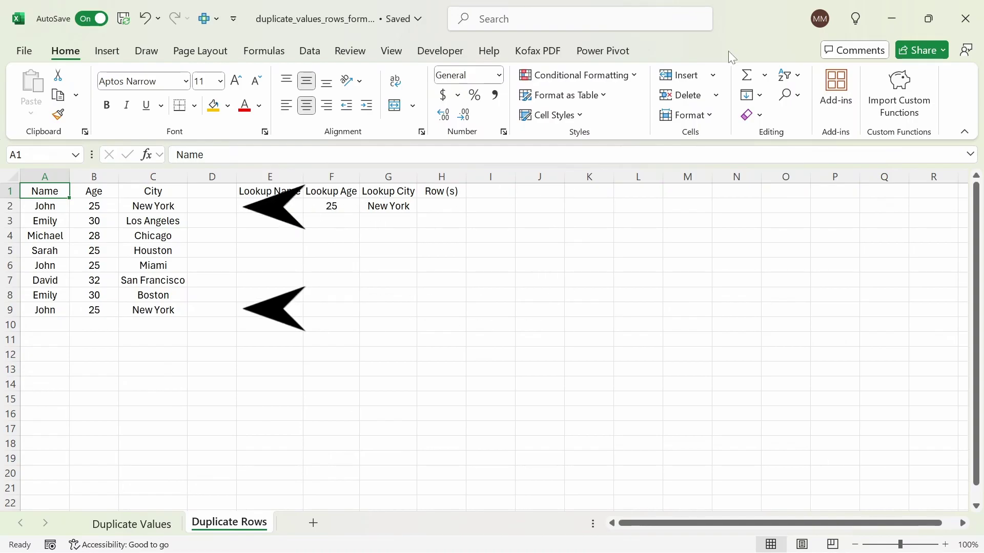
pyautogui.click(451, 208)
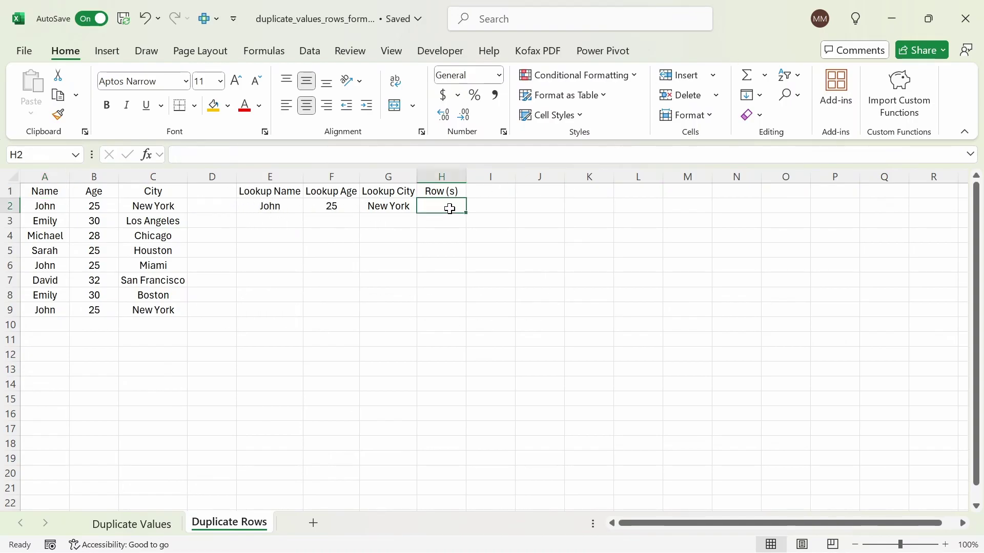
pyautogui.write('=duplicate_row_nums(')
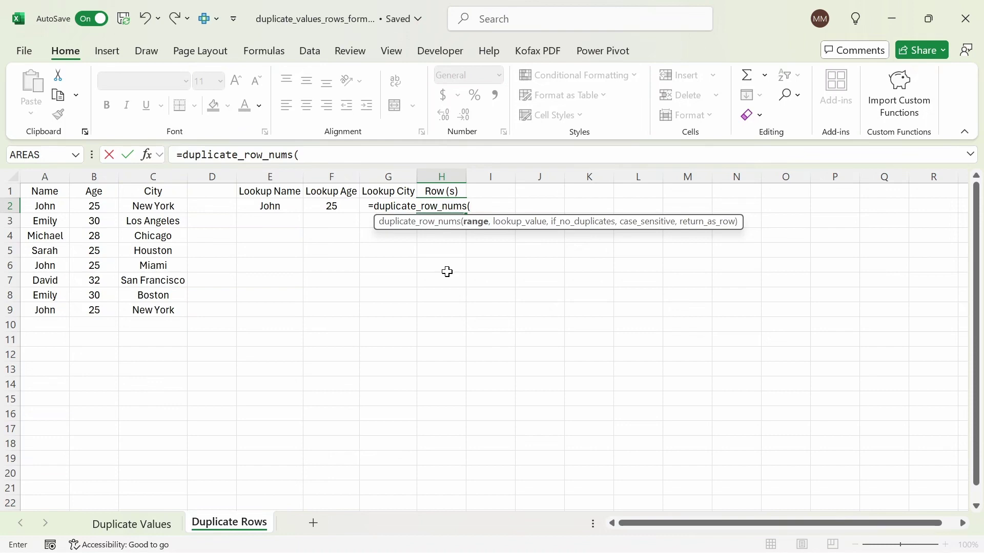
pyautogui.click(54, 204)
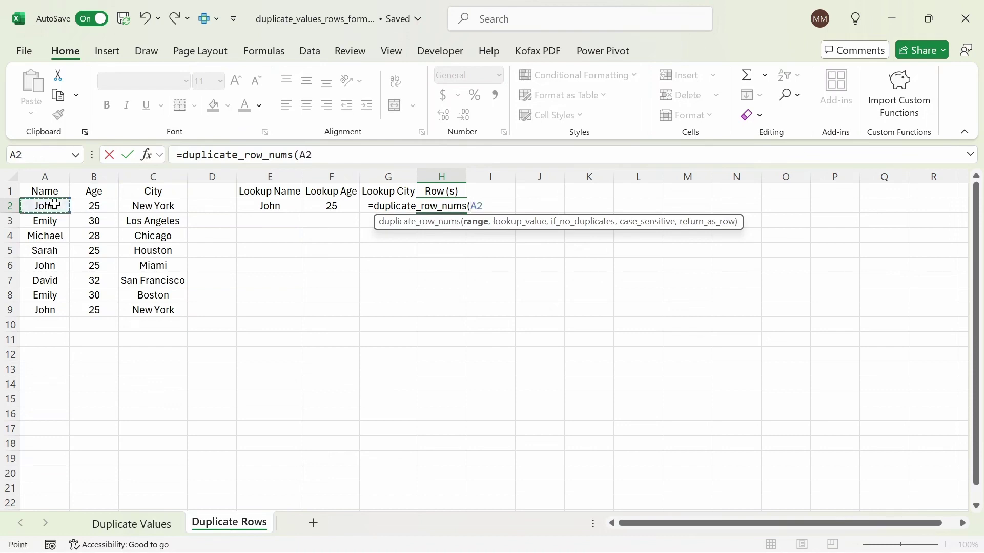
pyautogui.hotkey('ctrl', 'shift', 'Down')
pyautogui.hotkey('ctrl', 'shift', 'Right')
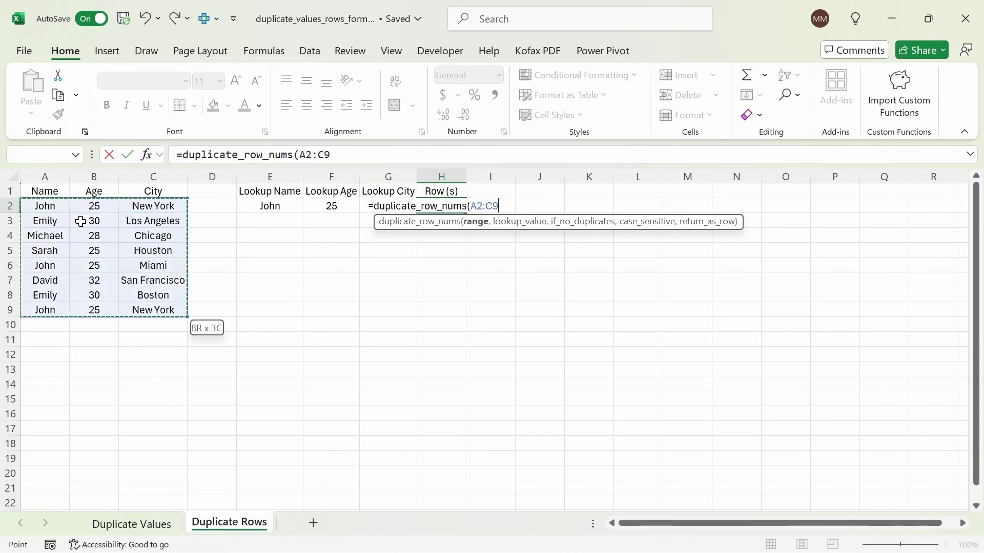
pyautogui.press('F4')
pyautogui.write(',')
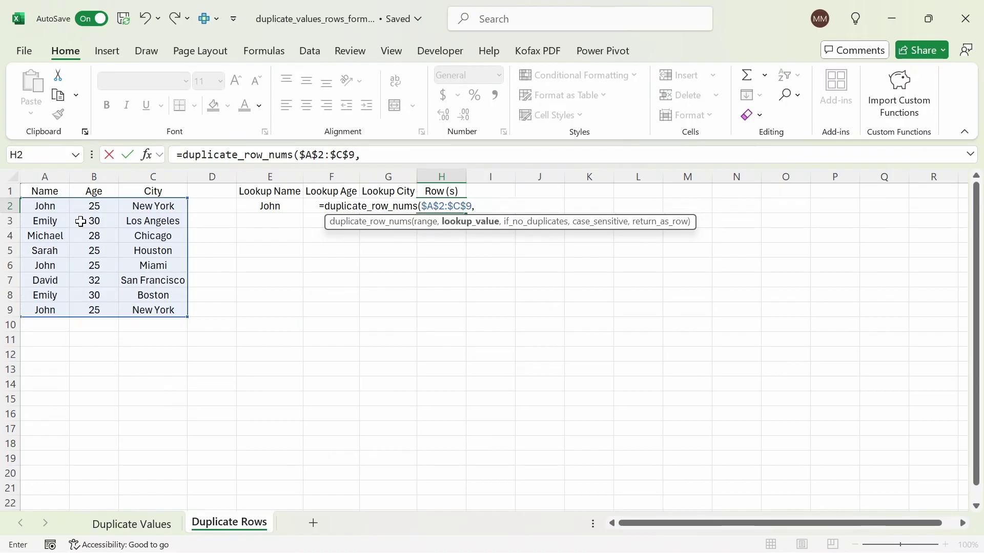
# - Begin the lookup_value argument with HSTACK, using the lookup name cell $E2 as its first array
pyautogui.write('hst')
pyautogui.press('Tab')
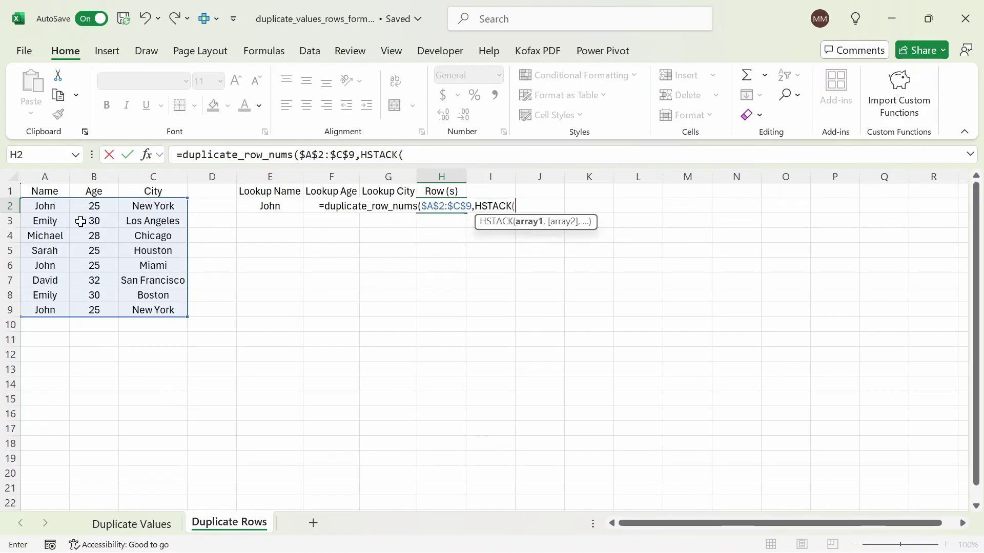
pyautogui.click(268, 205)
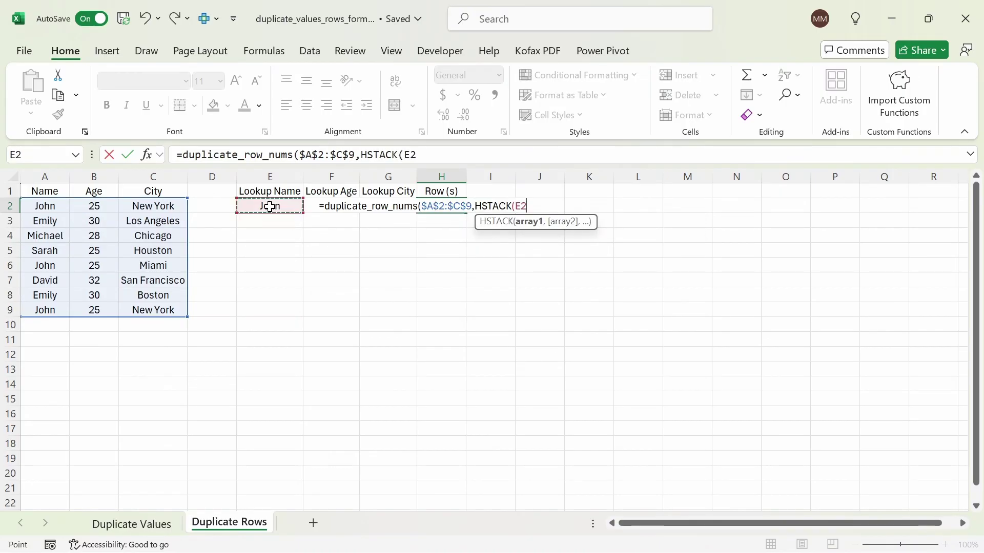
pyautogui.press('F4')
pyautogui.press('F4')
pyautogui.press('F4')
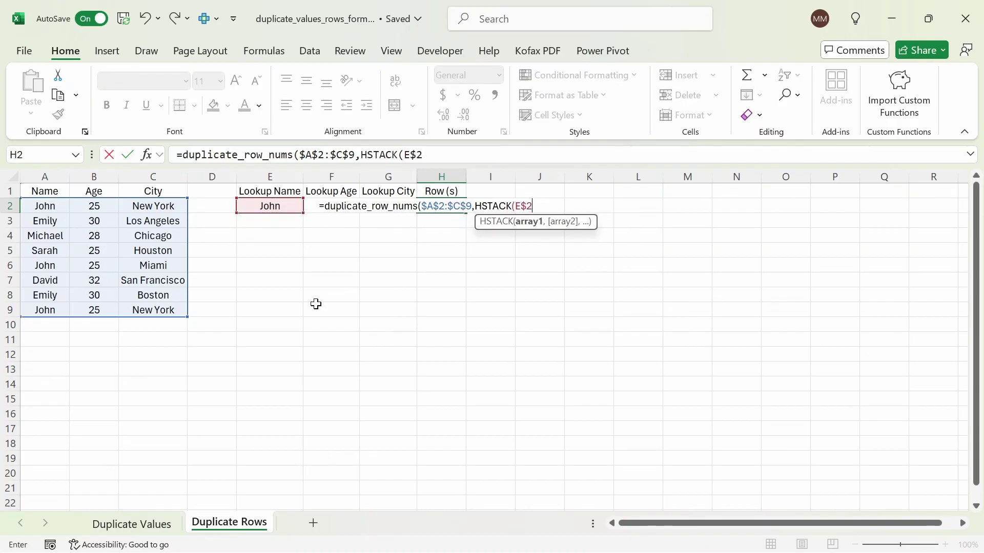
pyautogui.write(',')
# - Add the lookup age cell $F2, with its column locked, as the second HSTACK array
pyautogui.click(278, 208)
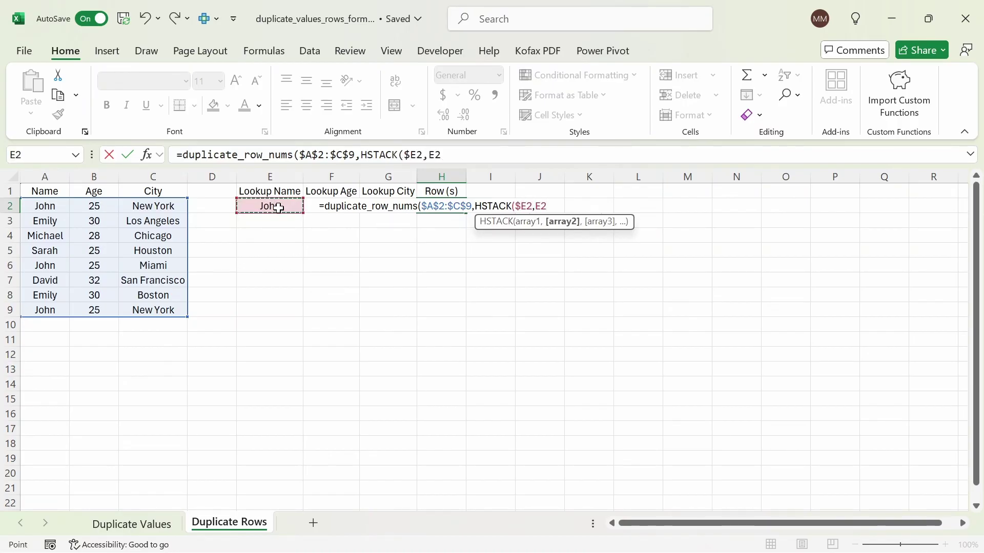
pyautogui.press('Right')
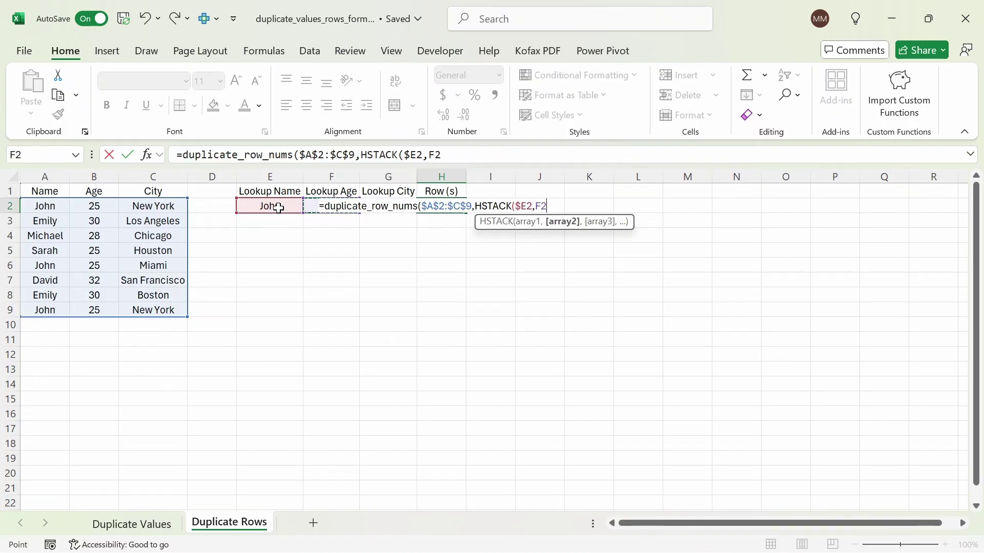
pyautogui.press('F4')
pyautogui.press('F4')
pyautogui.press('F4')
pyautogui.write(',')
# - Add the lookup city cell $G2 as the third array and close the HSTACK function
pyautogui.click(303, 231)
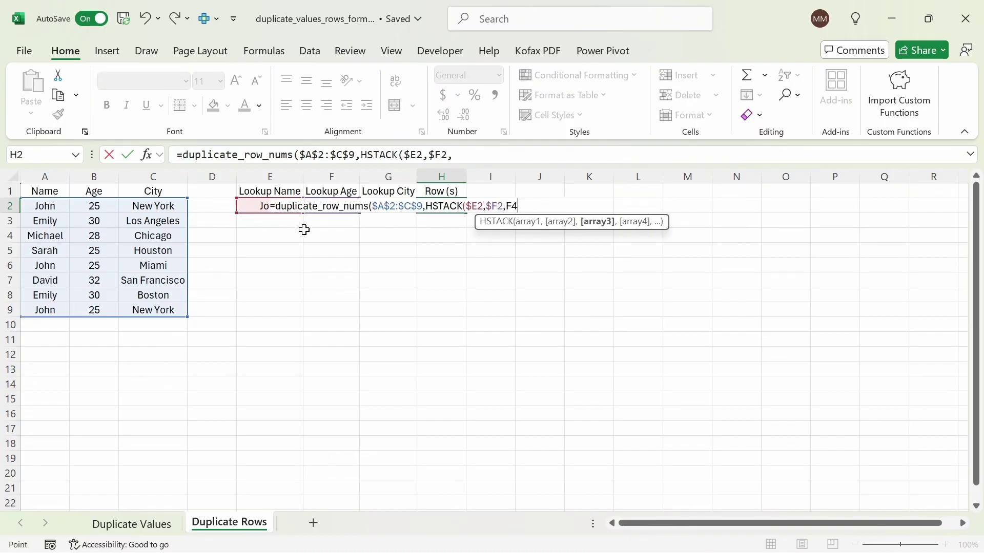
pyautogui.press('Right')
pyautogui.press('Up')
pyautogui.press('Up')
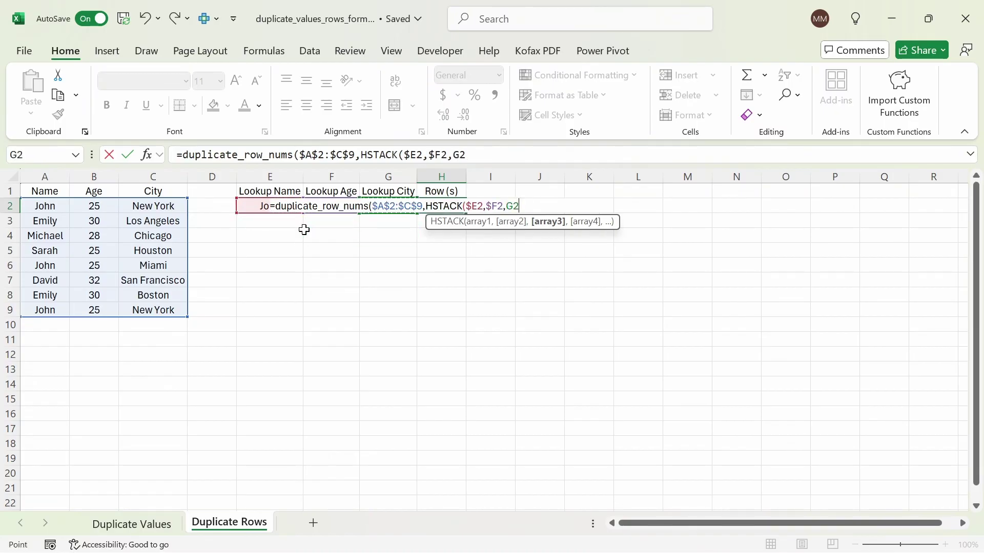
pyautogui.press('F4')
pyautogui.press('F4')
pyautogui.press('F4')
pyautogui.write(')')
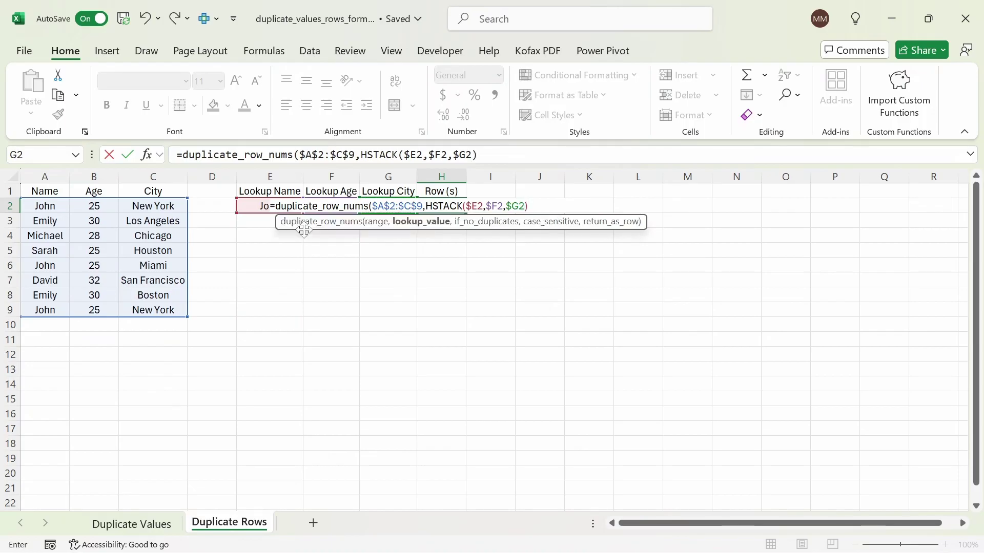
# - Complete the H2 formula with "No duplicates found." for if_no_duplicates, TRUE for case_sensitive and TRUE for return_as_row
pyautogui.write(',')
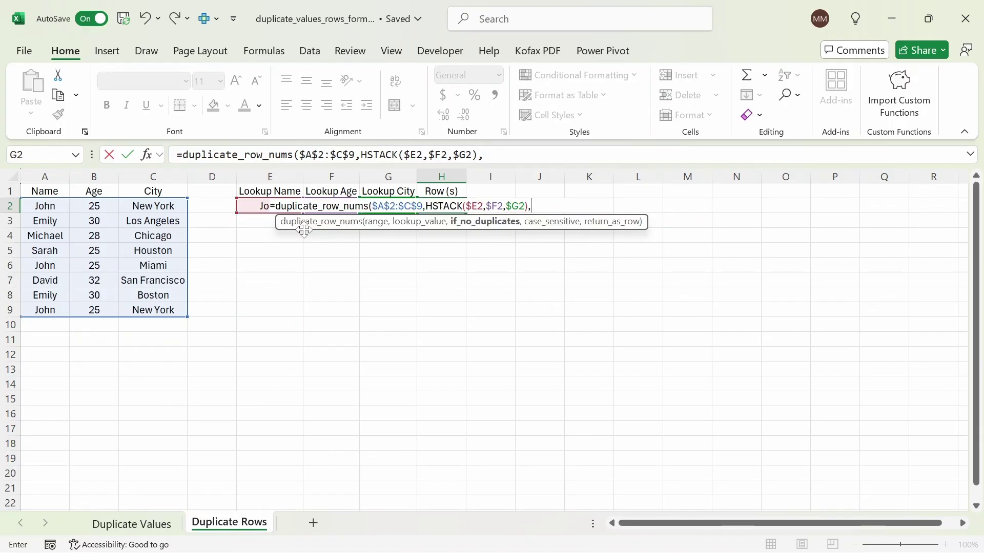
pyautogui.write('"No dup')
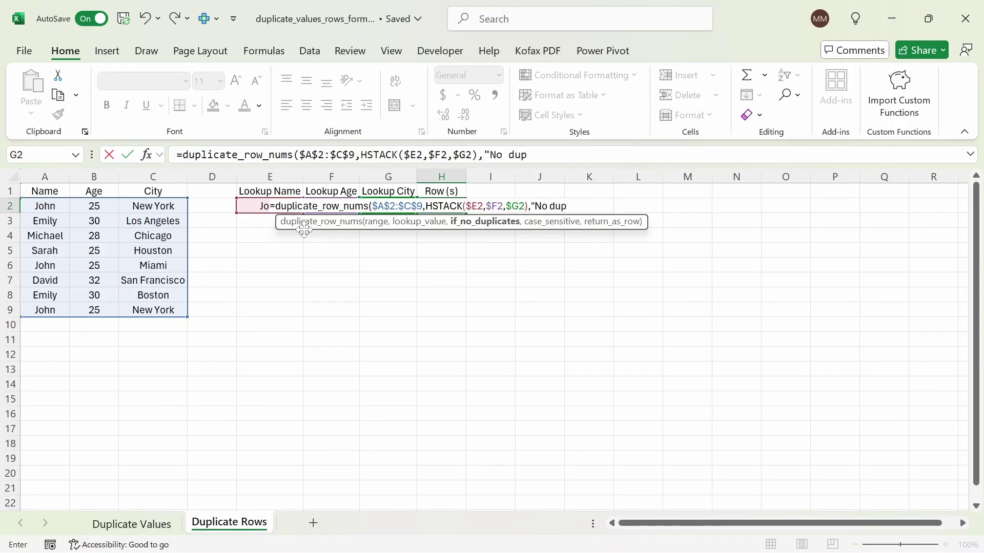
pyautogui.write('licates found.",')
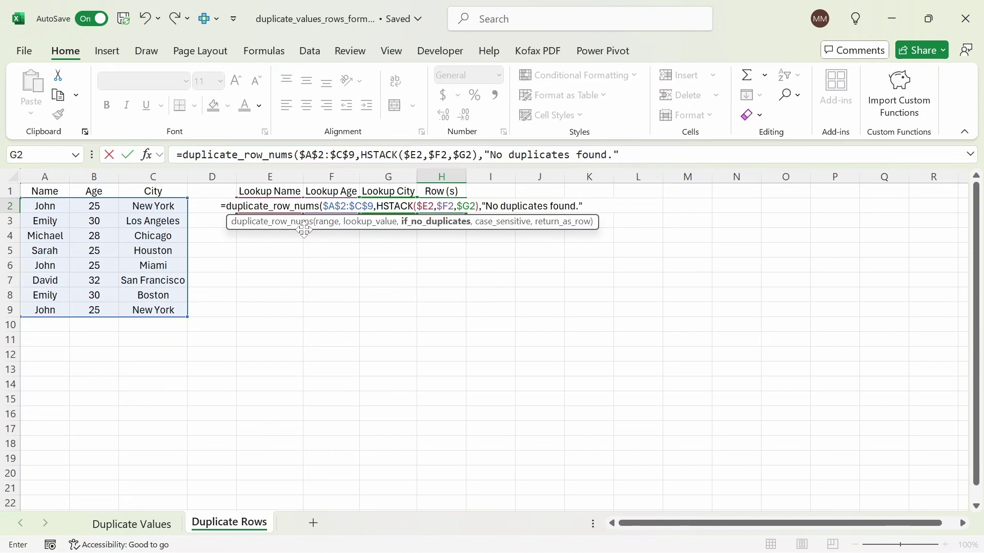
pyautogui.write('TRUE,')
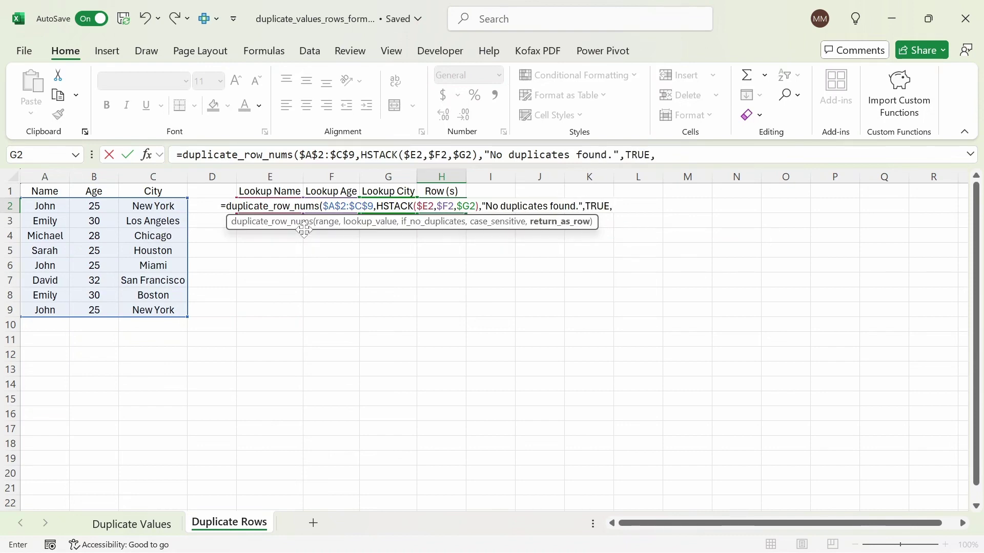
pyautogui.write('TRUE)')
pyautogui.press('Return')
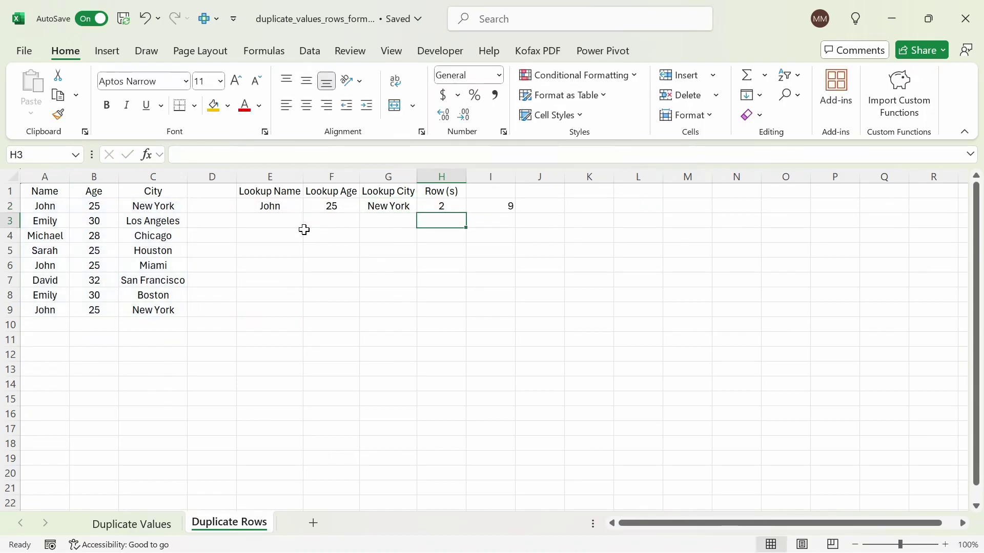
# - Remove the HSTACK($E2,$F2,$G2) lookup_value argument from the duplicate_row_nums formula in H2
pyautogui.press('Up')
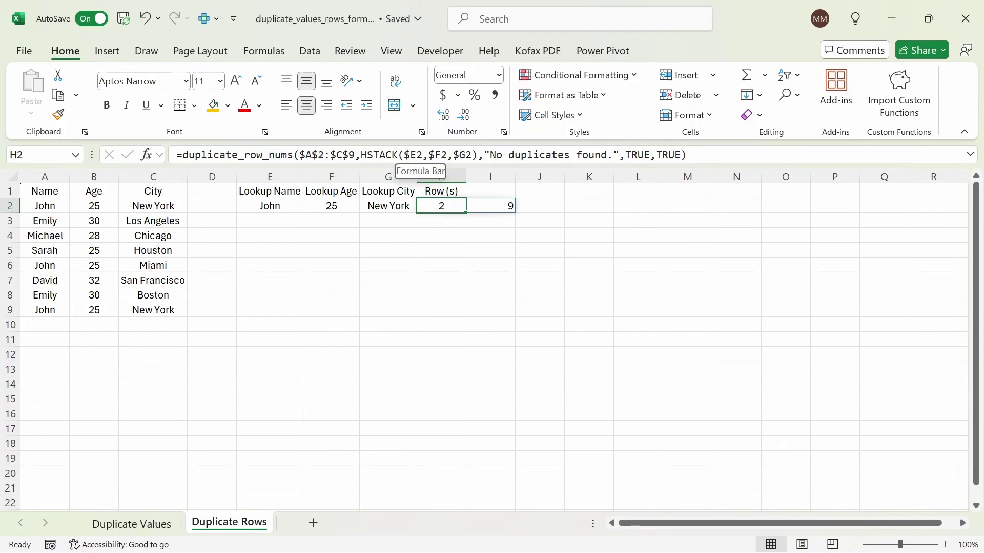
pyautogui.click(484, 152)
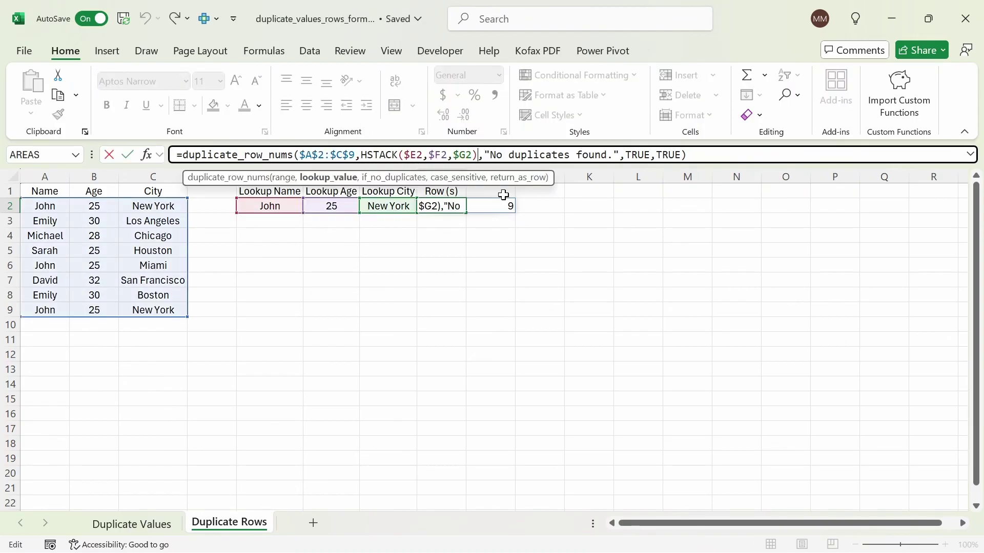
pyautogui.press('BackSpace')
pyautogui.press('BackSpace')
pyautogui.press('BackSpace')
pyautogui.press('BackSpace')
pyautogui.press('BackSpace')
pyautogui.press('BackSpace')
pyautogui.press('BackSpace')
pyautogui.press('BackSpace')
pyautogui.press('BackSpace')
pyautogui.press('BackSpace')
pyautogui.press('BackSpace')
pyautogui.press('BackSpace')
pyautogui.press('BackSpace')
pyautogui.press('BackSpace')
pyautogui.press('BackSpace')
pyautogui.press('BackSpace')
pyautogui.press('BackSpace')
pyautogui.press('BackSpace')
pyautogui.press('BackSpace')
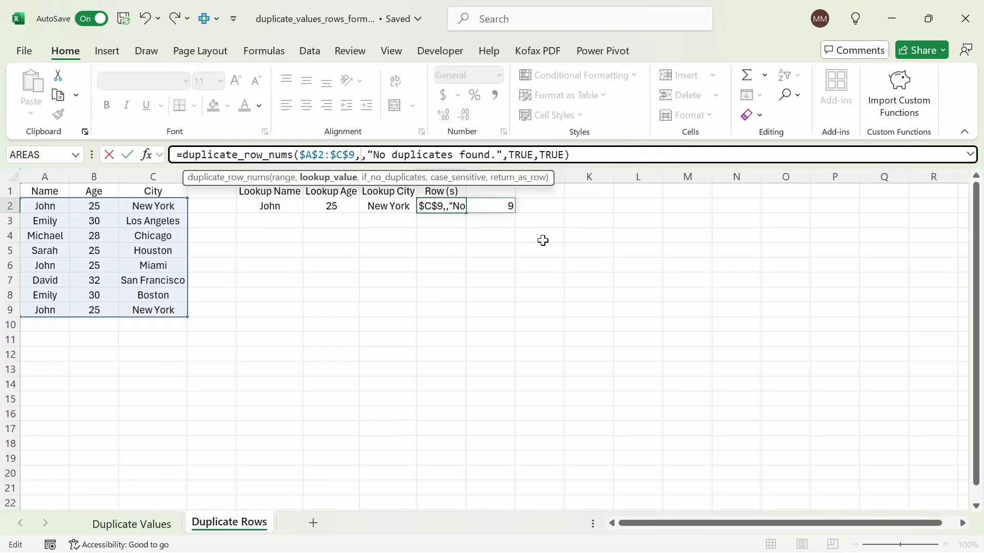
# - Enter an array constant in curly braces as H2's lookup_value, holding the quoted lookup name, 25 and "New York", and commit the formula
pyautogui.write('{')
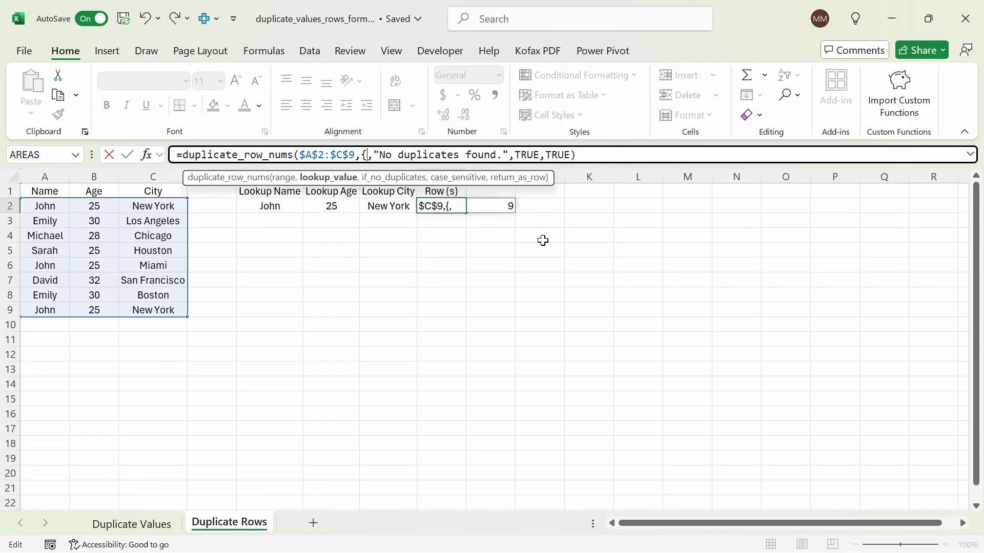
pyautogui.write('"John",')
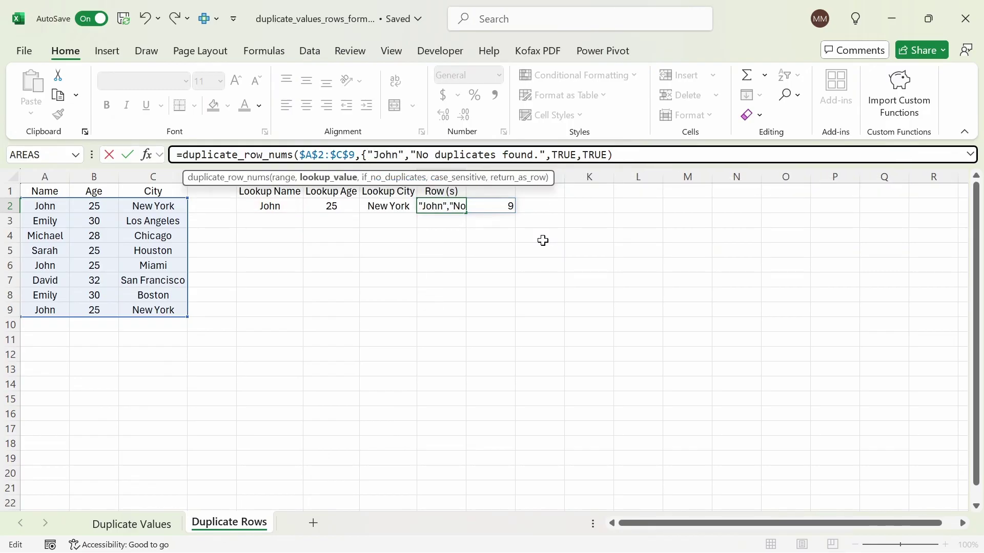
pyautogui.write('25')
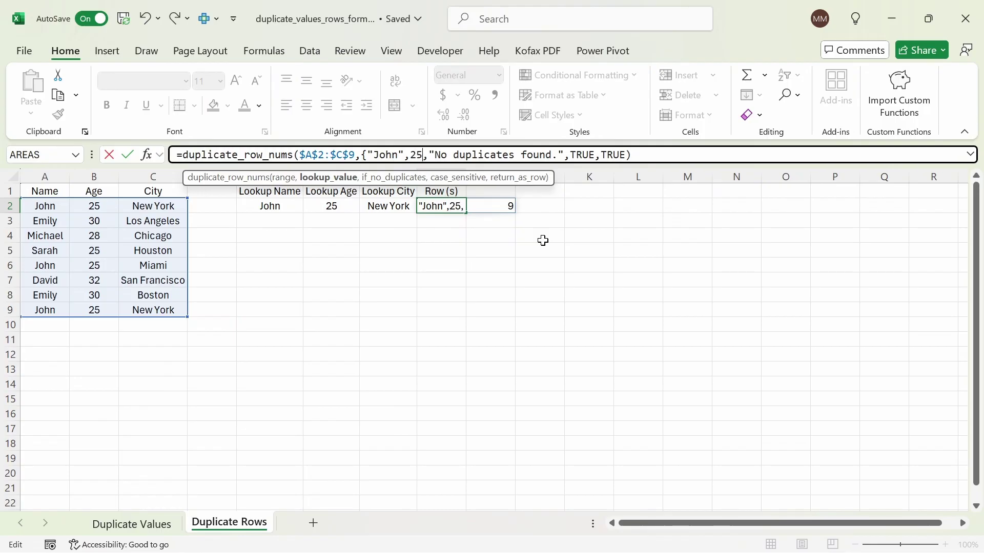
pyautogui.write(',"New York")')
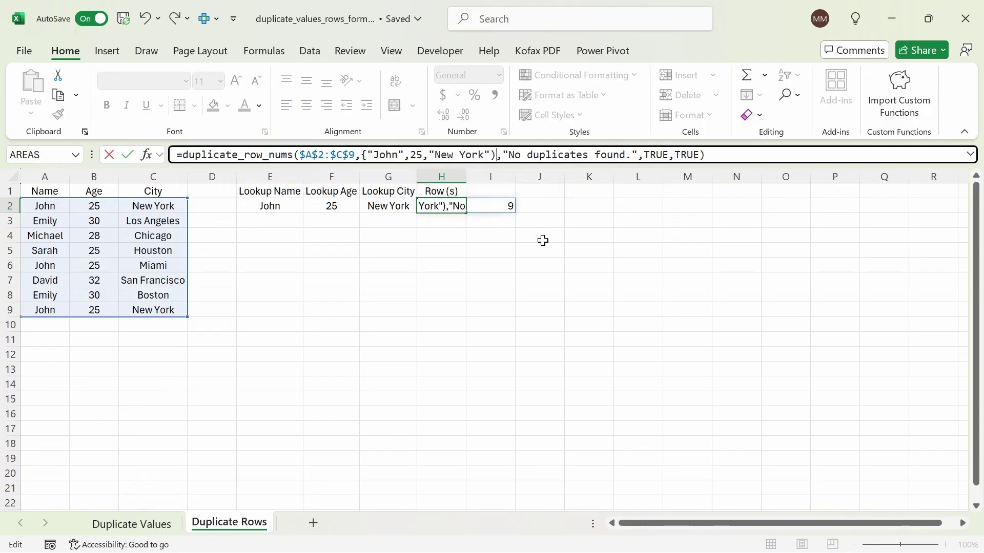
pyautogui.press('BackSpace')
pyautogui.write('}')
pyautogui.hotkey('ctrl', 'Return')
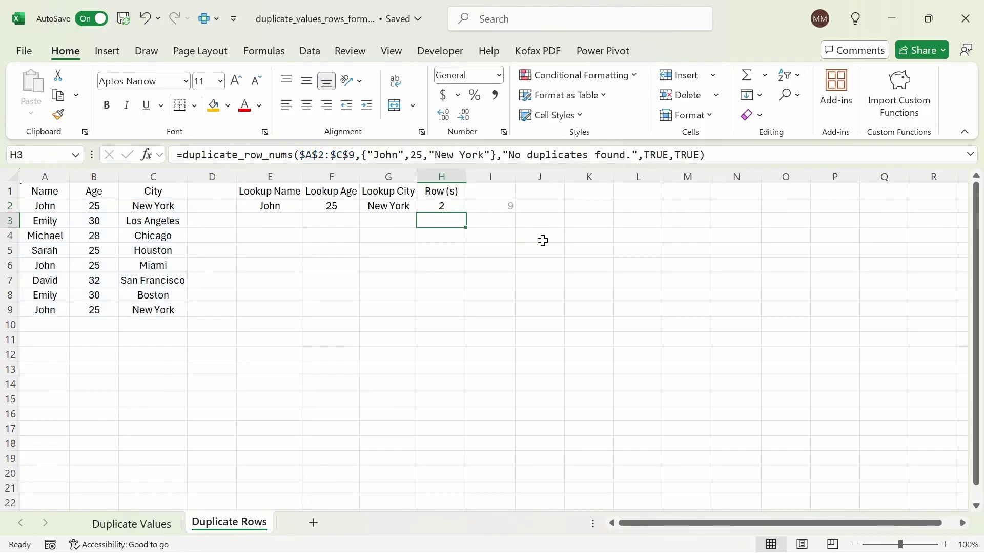
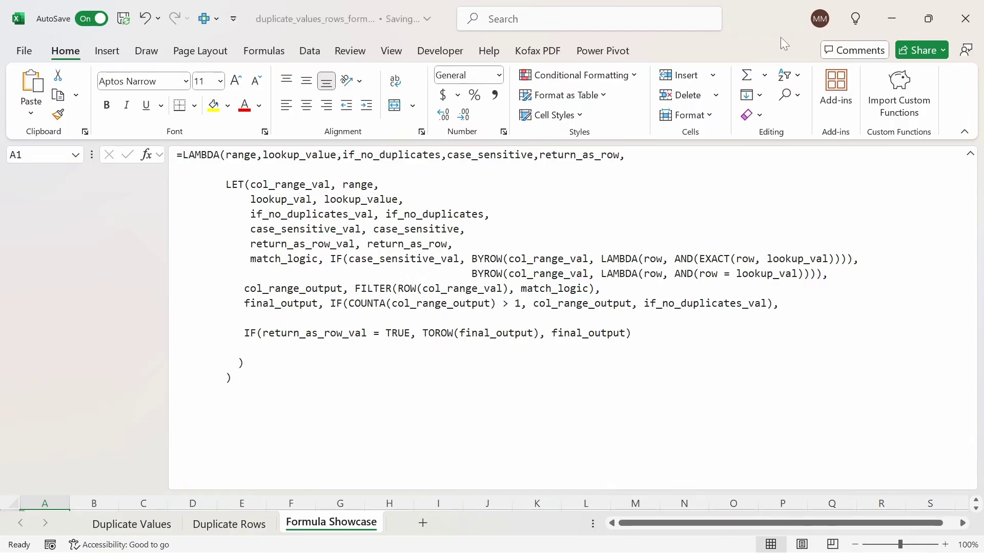
# - Copy the whole LAMBDA formula in A1 without its leading equals sign, collapse the formula bar and leave cell editing
pyautogui.moveTo(237, 377); pyautogui.dragTo(183, 155)
pyautogui.hotkey('ctrl', 'shift', 'u')
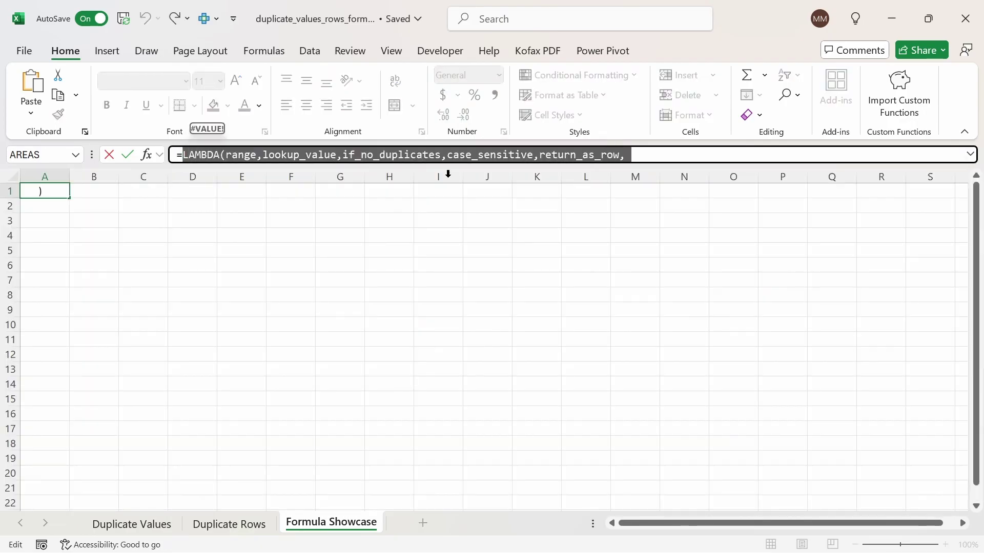
pyautogui.press('Return')
# - Start a new defined name in the Name Manager and name it dup_row_num
pyautogui.click(263, 51)
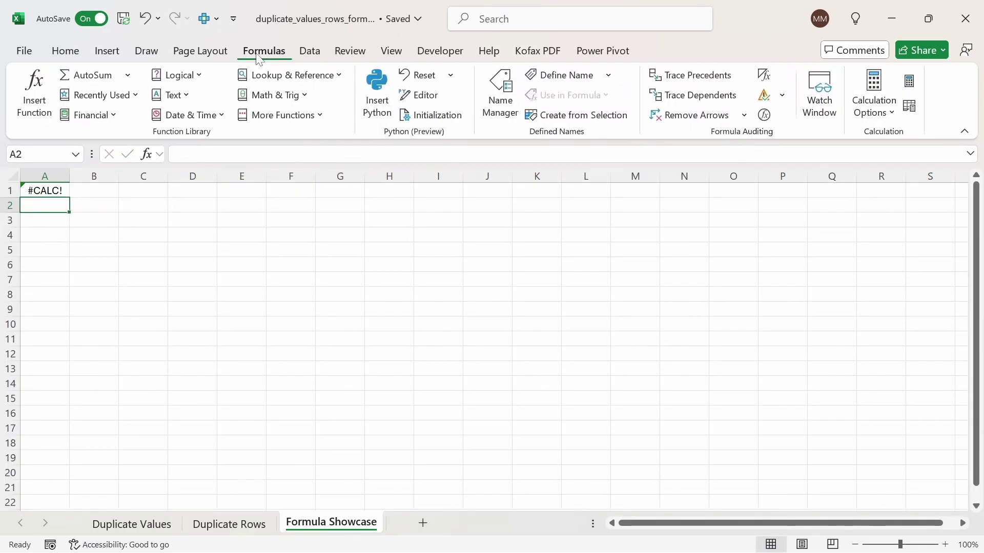
pyautogui.click(500, 98)
pyautogui.click(163, 200)
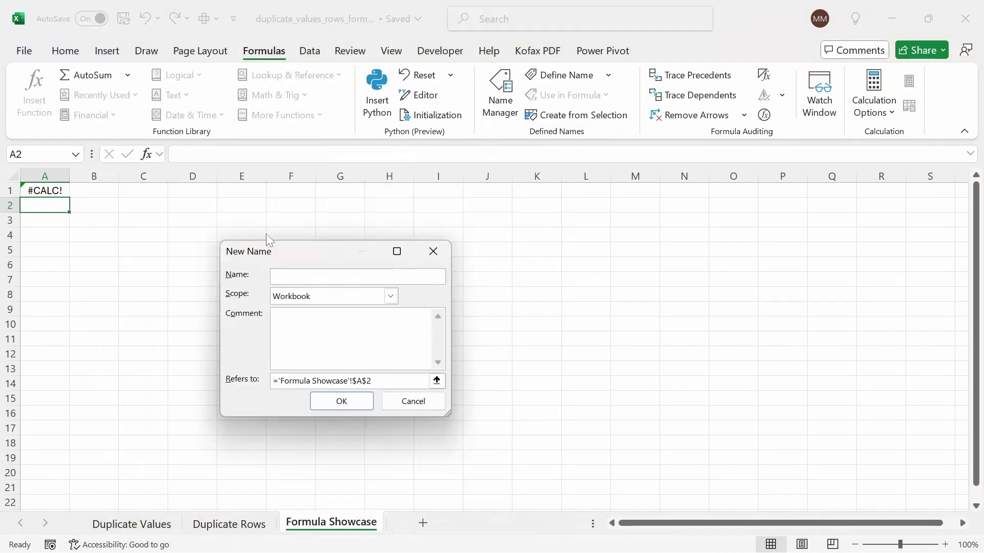
pyautogui.write('dup_row_num')
# - Add the comment "This function finds the duplicate row numbers based on a selected range and lookup value." to the new name
pyautogui.click(308, 315)
pyautogui.write('This function fin')
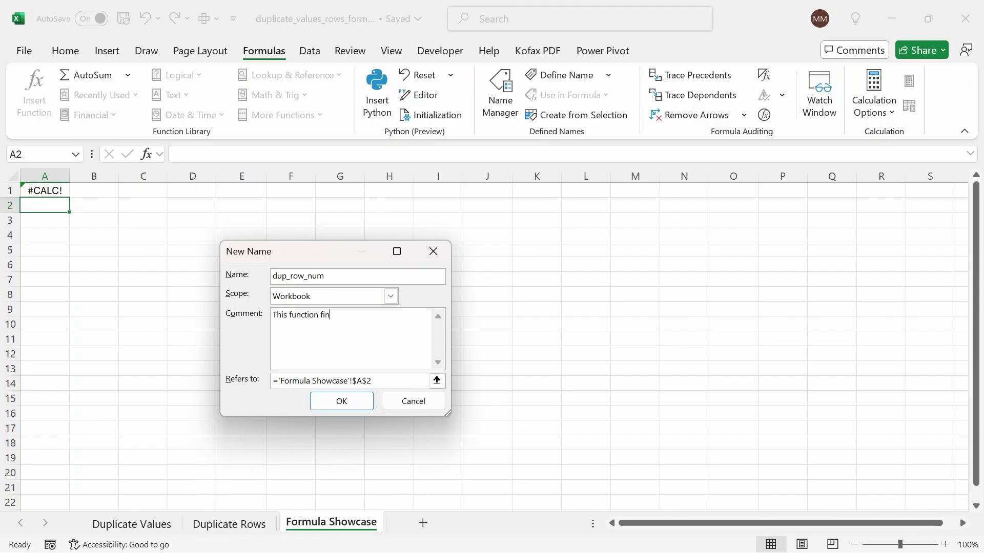
pyautogui.write('ds the duplicate row numbers based on a selected range and')
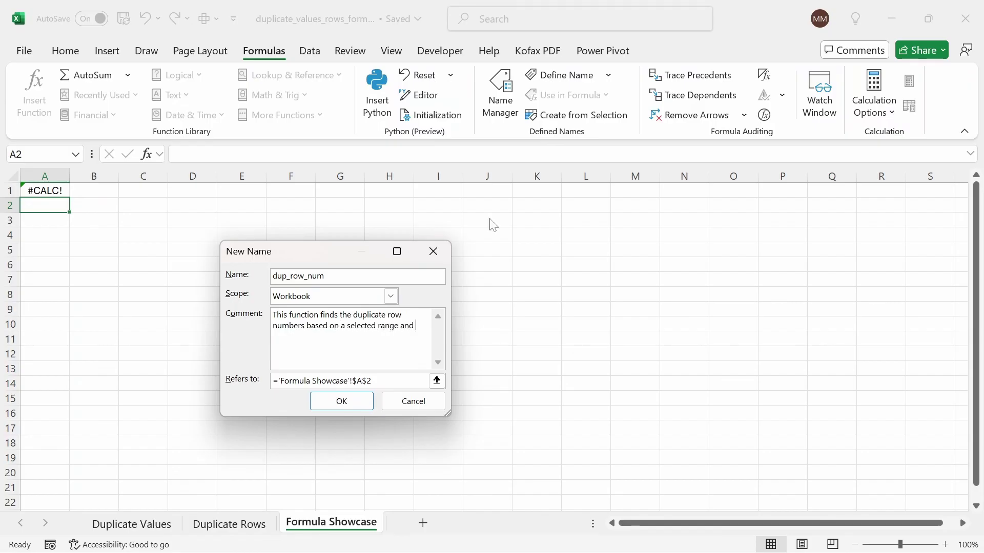
pyautogui.write(' lookup value.')
# - Replace the reference after the equals sign in Refers to with the copied LAMBDA formula, save the name and close the Name Manager
pyautogui.click(436, 380)
pyautogui.hotkey('shift', 'Home')
pyautogui.hotkey('shift', 'Right')
pyautogui.hotkey('shift', 'Right')
pyautogui.hotkey('shift', 'Left')
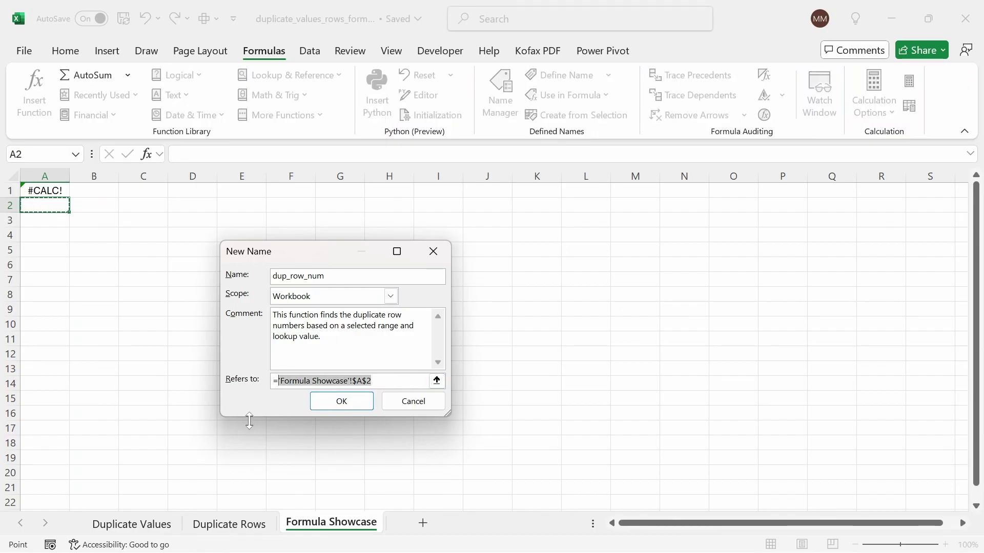
pyautogui.hotkey('ctrl', 'v')
pyautogui.press('Return')
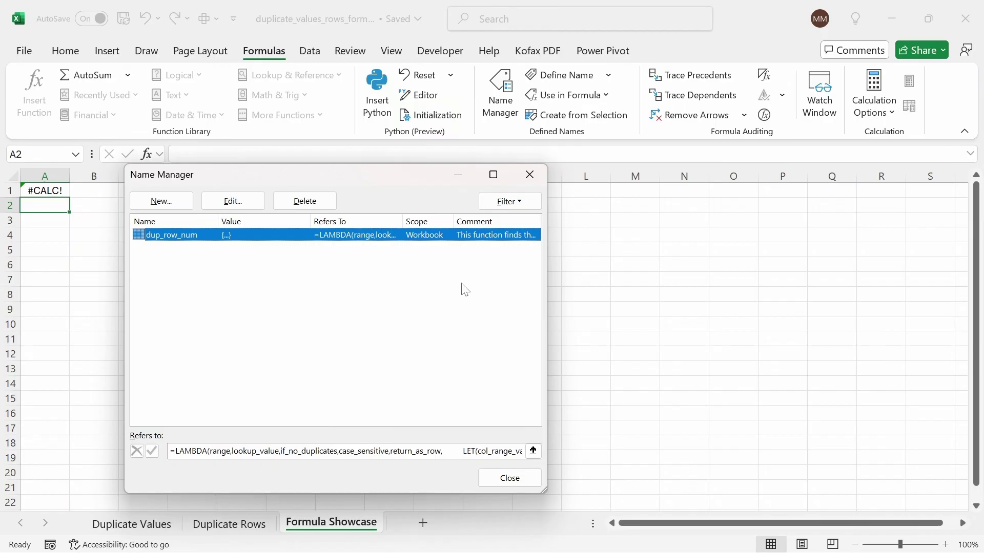
pyautogui.click(487, 476)
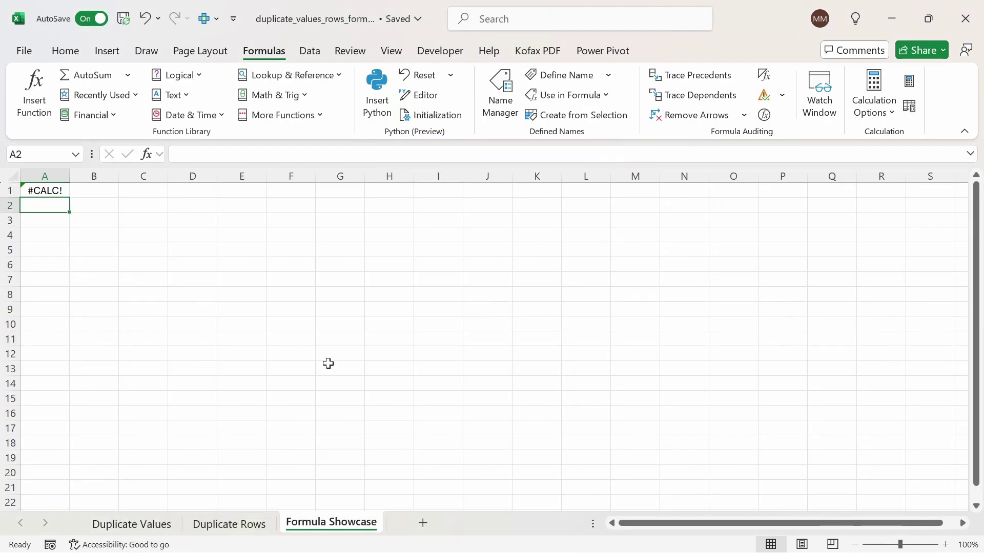
# - Check the formula suggestions for =dup in A2 for the custom function and its description, then cancel the entry
pyautogui.write('=dup')
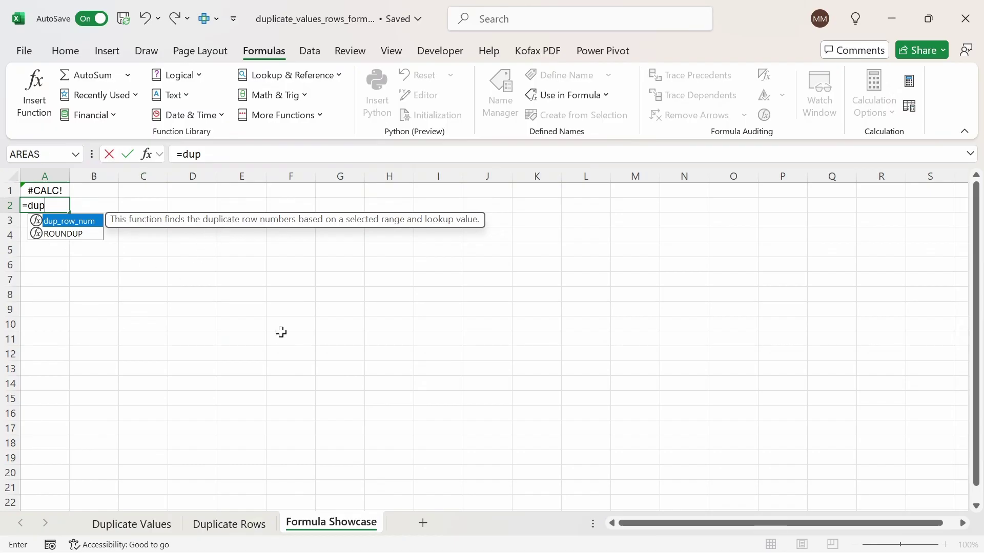
pyautogui.press('Escape')
pyautogui.press('Escape')
pyautogui.press('Down')
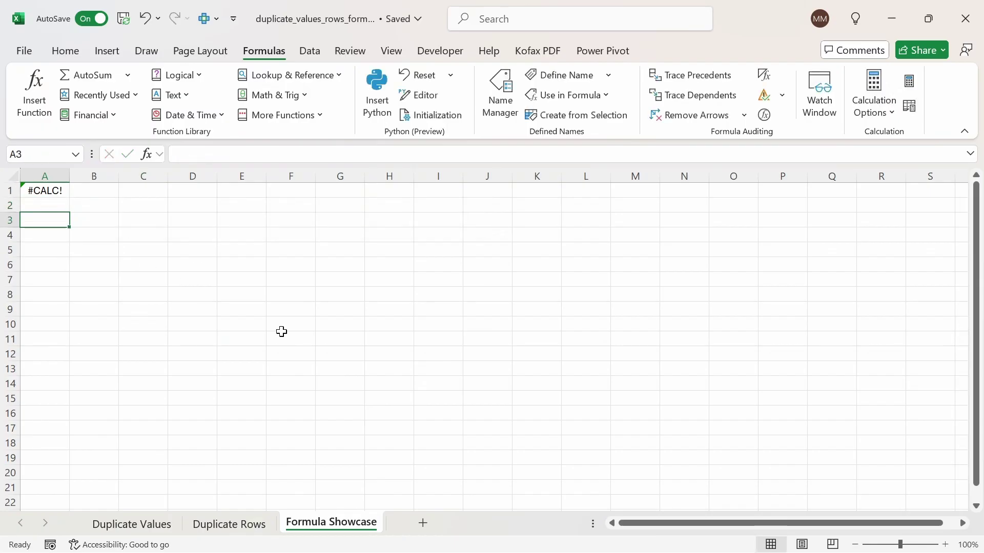